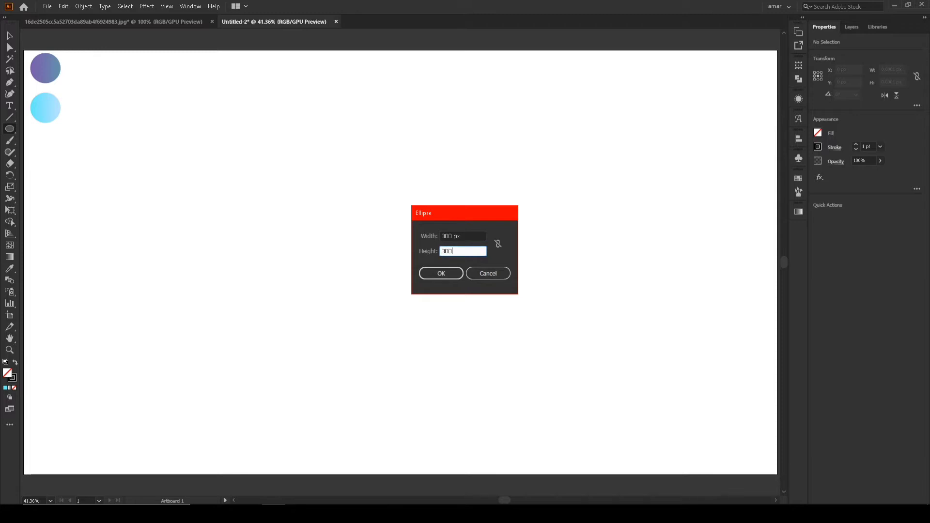
- Create a 300 × 300 px circle and centre it horizontally and vertically on the artboard
{"action": "left_click", "coordinate": [434, 275]}
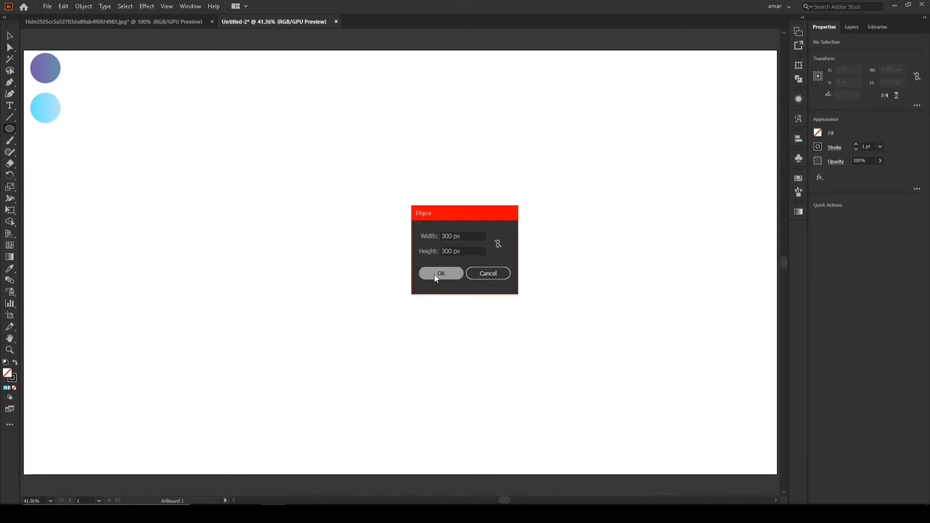
{"action": "left_click", "coordinate": [9, 36]}
{"action": "left_click", "coordinate": [799, 139]}
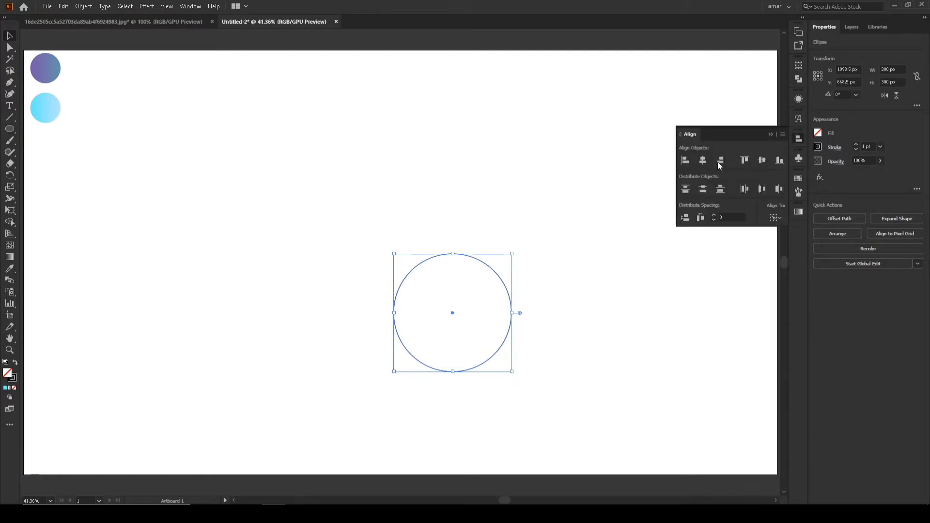
{"action": "left_click", "coordinate": [703, 161]}
{"action": "left_click", "coordinate": [762, 160]}
{"action": "left_click", "coordinate": [770, 134]}
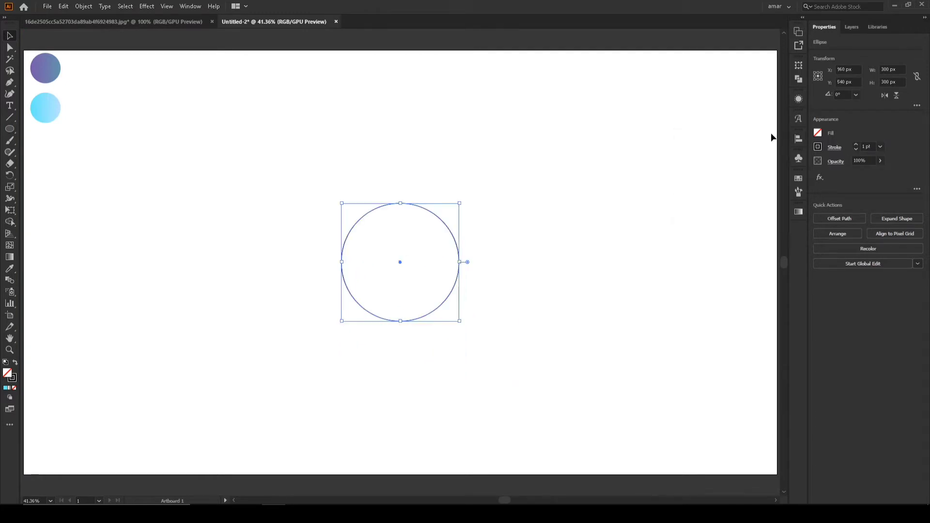
{"action": "left_click", "coordinate": [563, 258]}
{"action": "left_click_drag", "start_coordinate": [311, 161], "coordinate": [391, 261]}
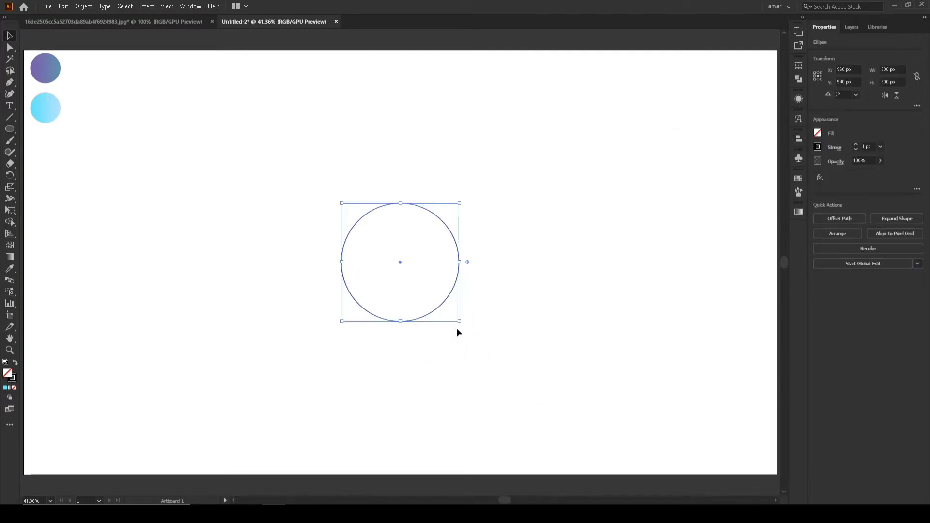
{"action": "left_click", "coordinate": [219, 135]}
- Add an 80 × 80 px circle just above the large circle
{"action": "left_click", "coordinate": [9, 129]}
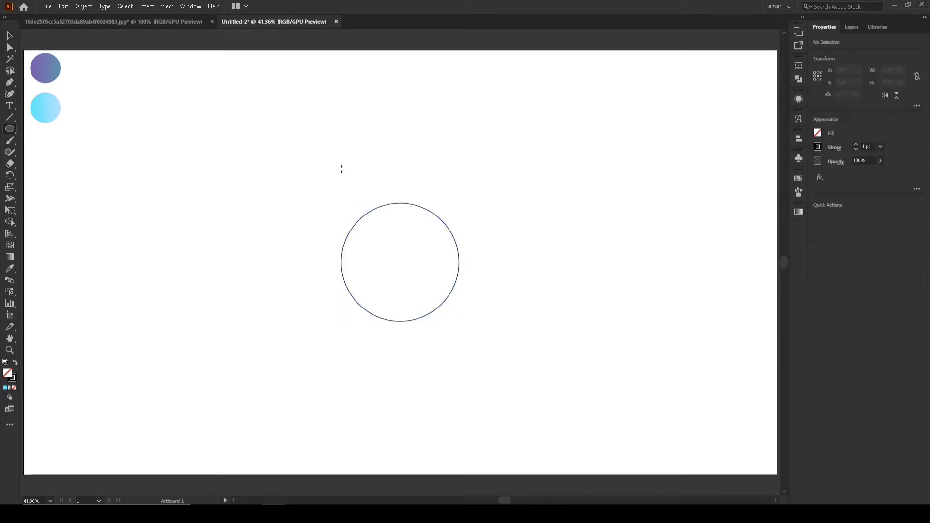
{"action": "left_click", "coordinate": [429, 180]}
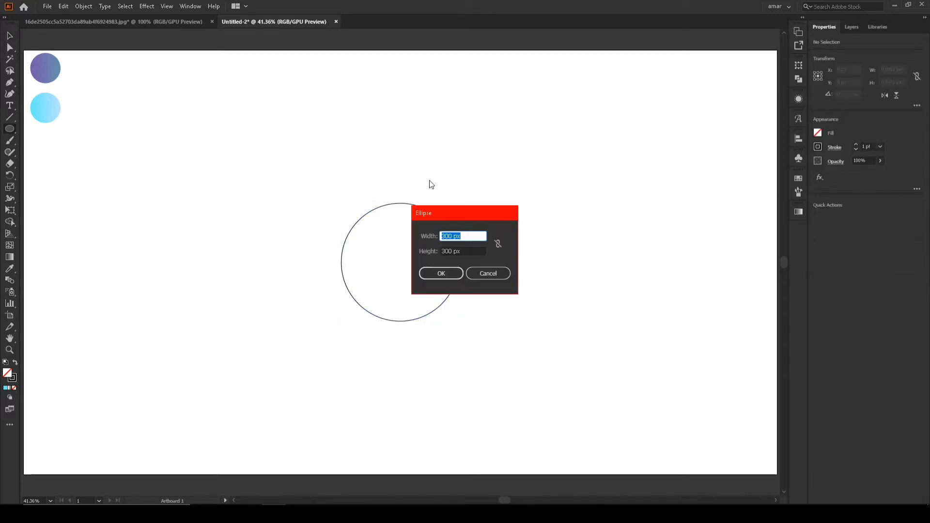
{"action": "type", "text": "80"}
{"action": "key", "text": "Tab"}
{"action": "type", "text": "8"}
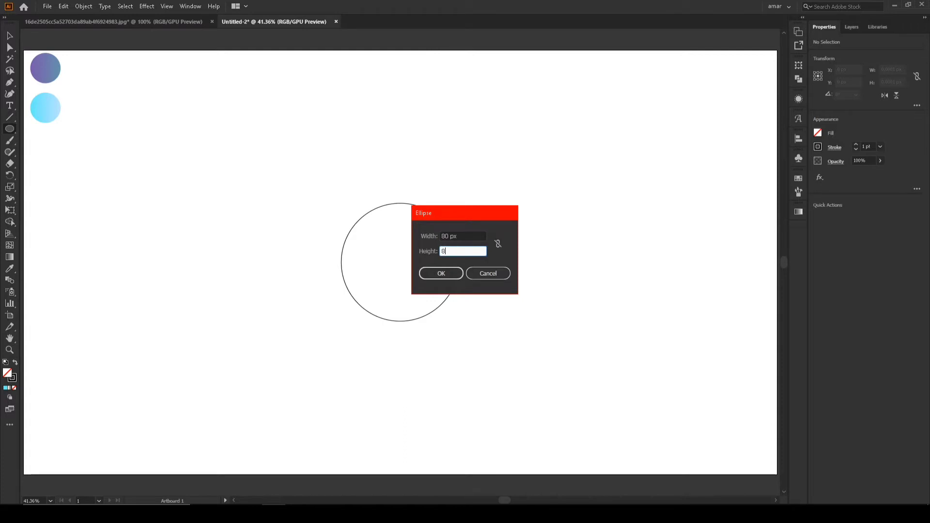
{"action": "key", "text": "Return"}
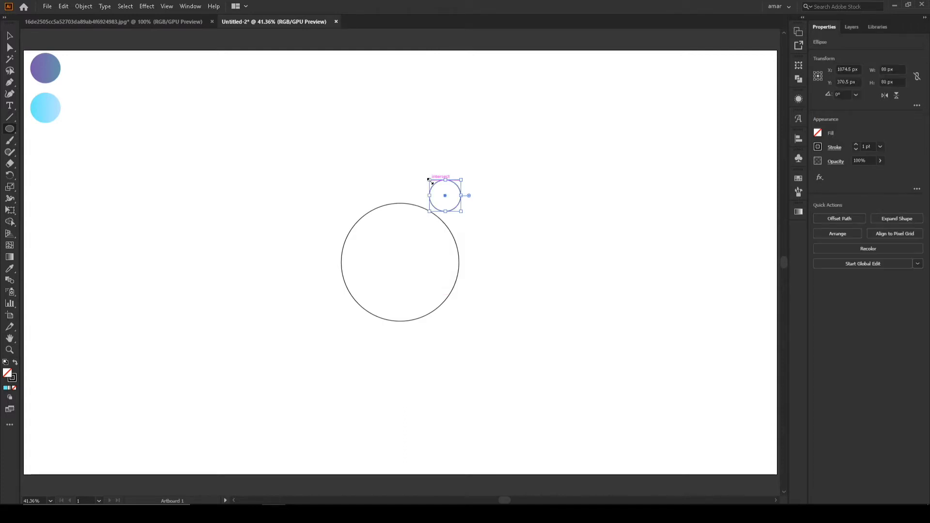
- Add a 190 × 190 px circle beside the large circle
{"action": "left_click", "coordinate": [487, 243]}
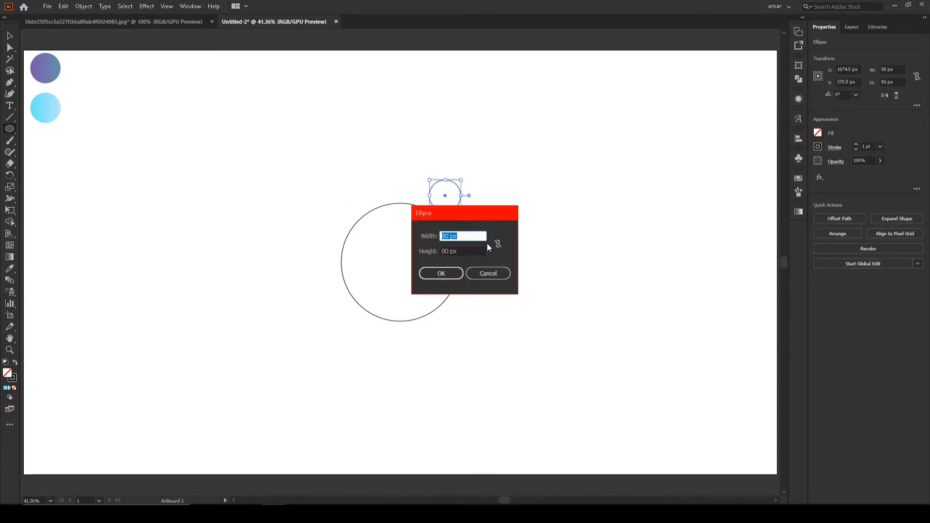
{"action": "type", "text": "190"}
{"action": "key", "text": "Tab"}
{"action": "type", "text": "1"}
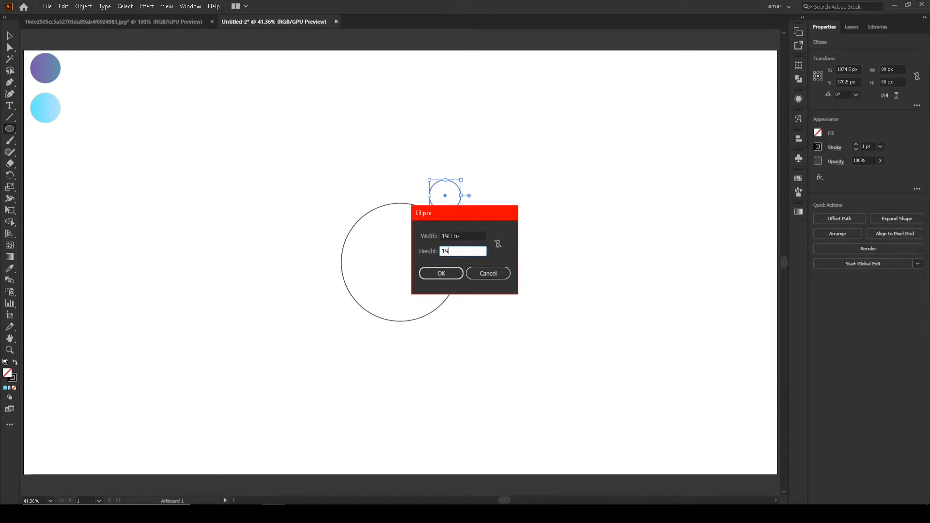
{"action": "key", "text": "Return"}
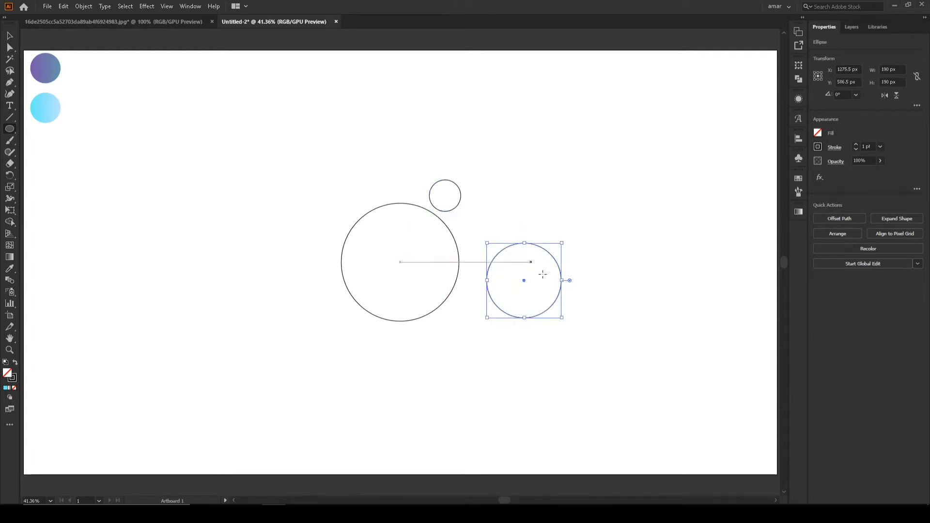
{"action": "left_click", "coordinate": [567, 227]}
{"action": "left_click", "coordinate": [487, 273]}
- Align all three circles by their horizontal and vertical centres so they are concentric
{"action": "left_click", "coordinate": [8, 36]}
{"action": "left_click_drag", "start_coordinate": [223, 141], "coordinate": [674, 401]}
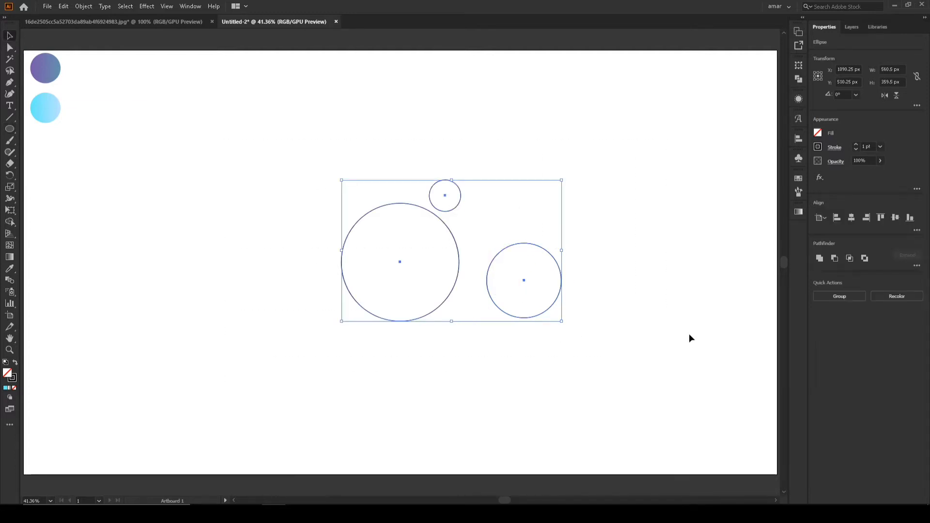
{"action": "left_click", "coordinate": [798, 139]}
{"action": "left_click", "coordinate": [703, 160]}
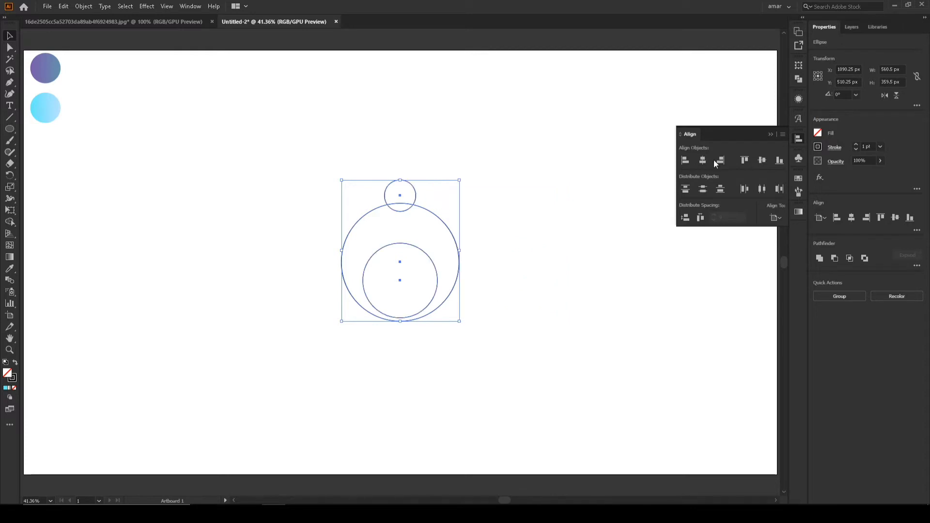
{"action": "left_click", "coordinate": [762, 161]}
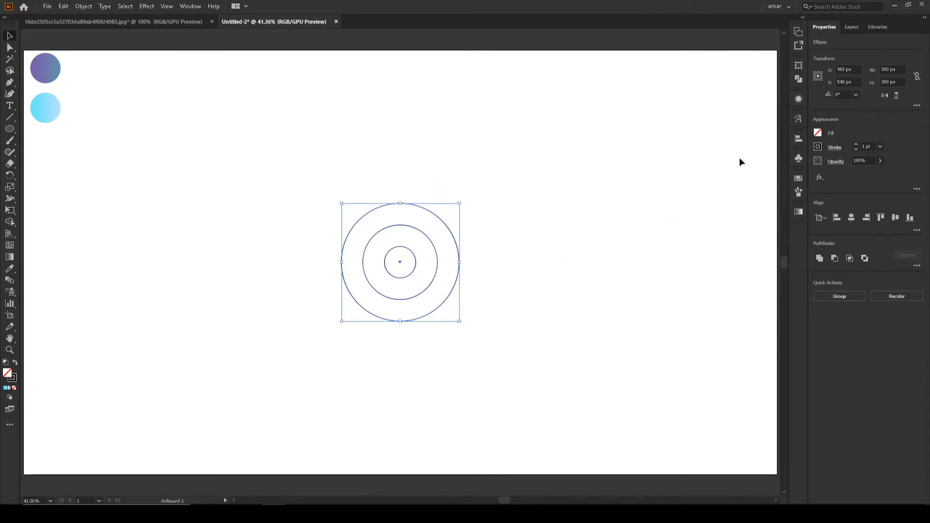
{"action": "left_click", "coordinate": [470, 276]}
- Align the 190 px circle to the left edge of the 300 px circle, using the large circle as key object
{"action": "scroll", "coordinate": [401, 262], "scroll_direction": "up", "scroll_amount": 2}
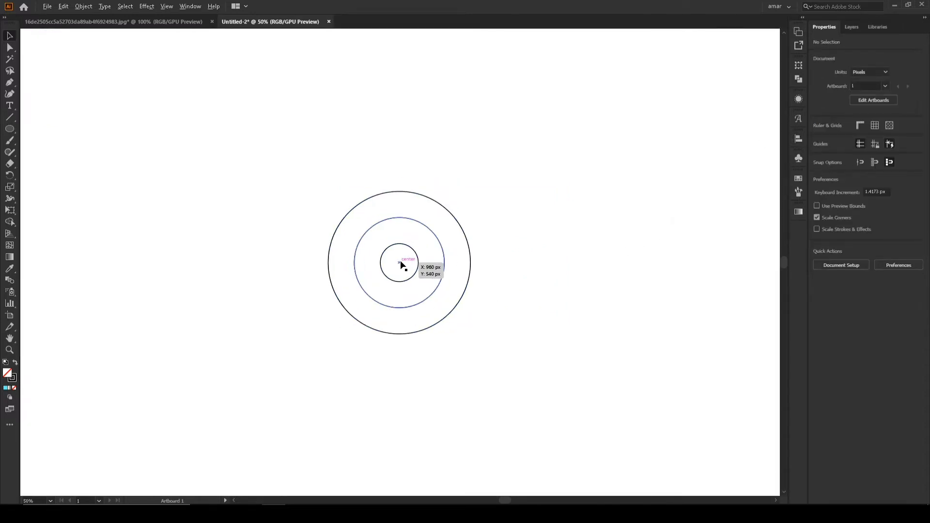
{"action": "scroll", "coordinate": [401, 264], "scroll_direction": "up", "scroll_amount": 1}
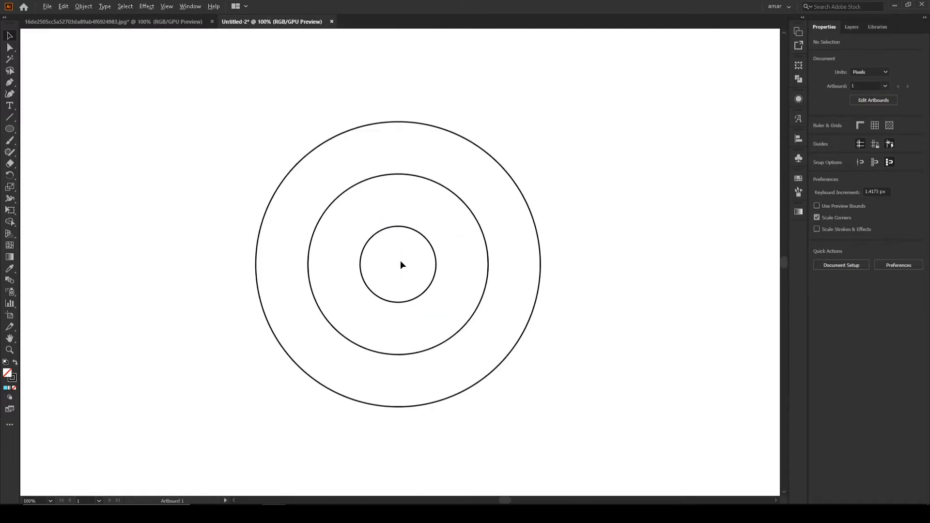
{"action": "left_click", "coordinate": [256, 250]}
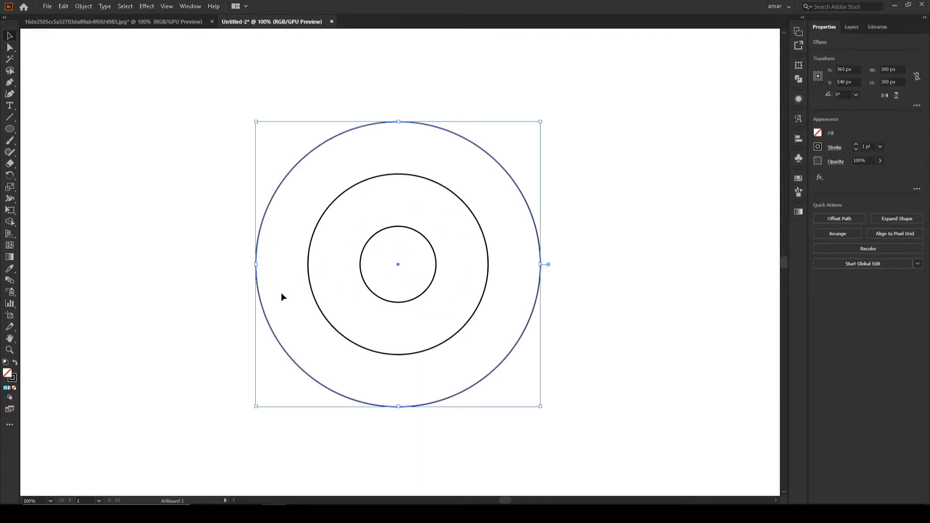
{"action": "left_click", "coordinate": [308, 265], "text": "shift"}
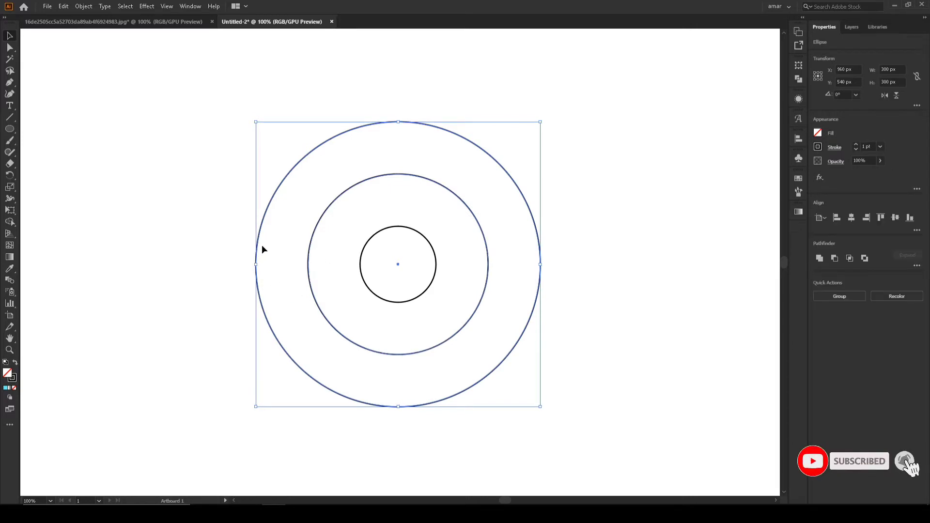
{"action": "left_click", "coordinate": [262, 227]}
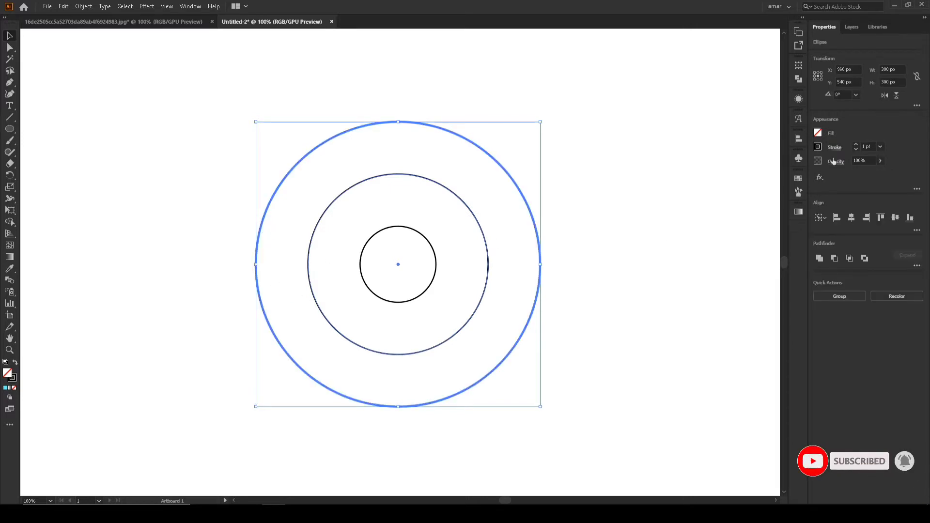
{"action": "left_click", "coordinate": [797, 141]}
{"action": "left_click", "coordinate": [688, 161]}
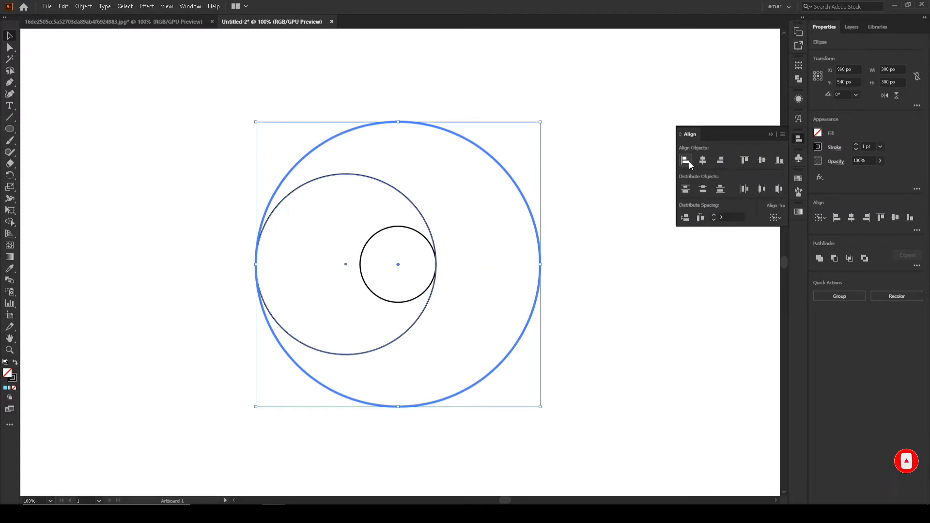
{"action": "left_click", "coordinate": [771, 132]}
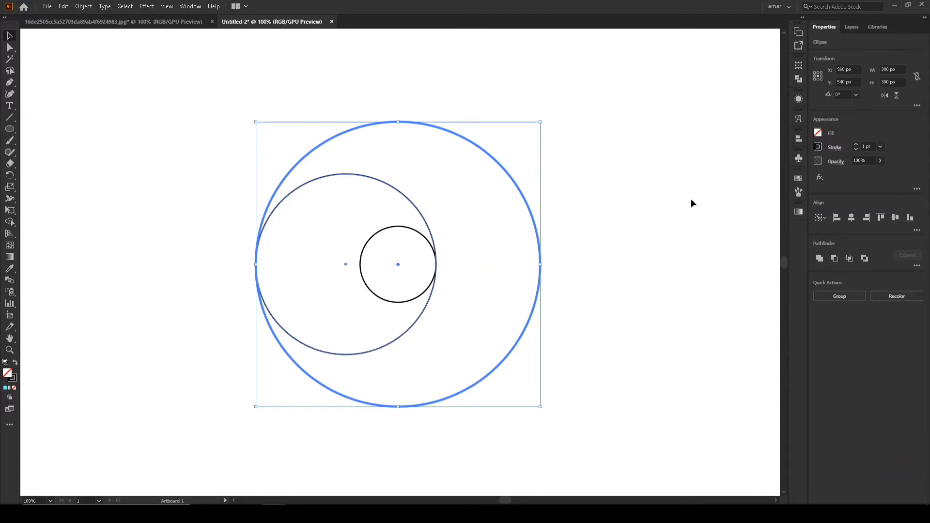
{"action": "left_click", "coordinate": [692, 202]}
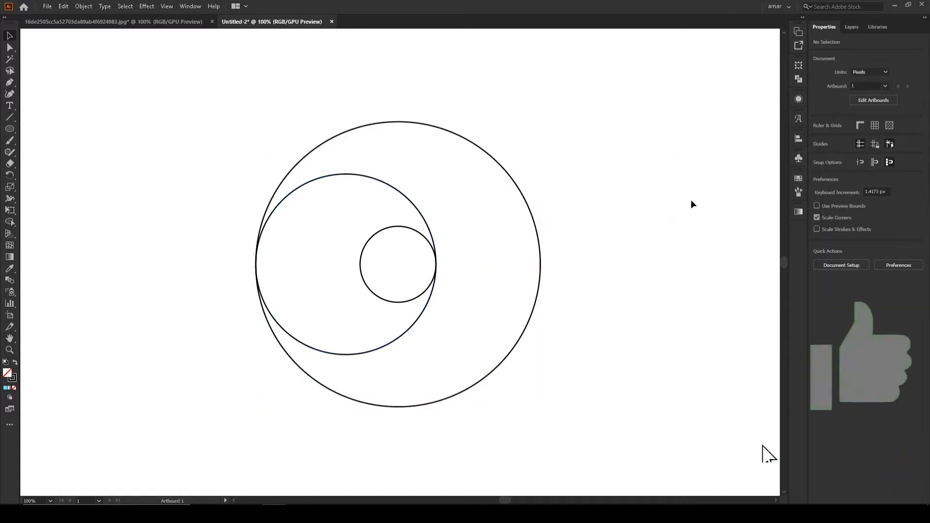
- Draw a rounded rectangle about 110 × 187 px, spanning from the circles' shared left edge to the small circle's left edge
{"action": "left_click", "coordinate": [10, 128]}
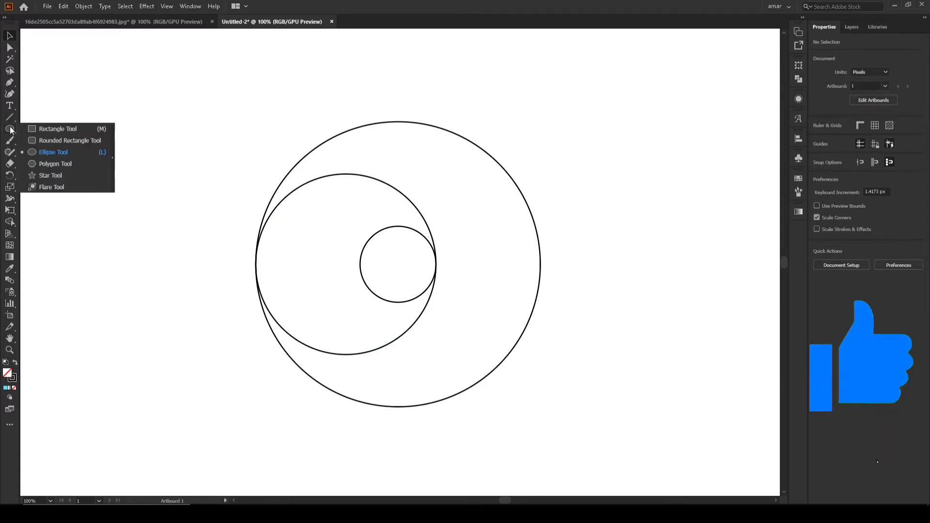
{"action": "left_click", "coordinate": [51, 140]}
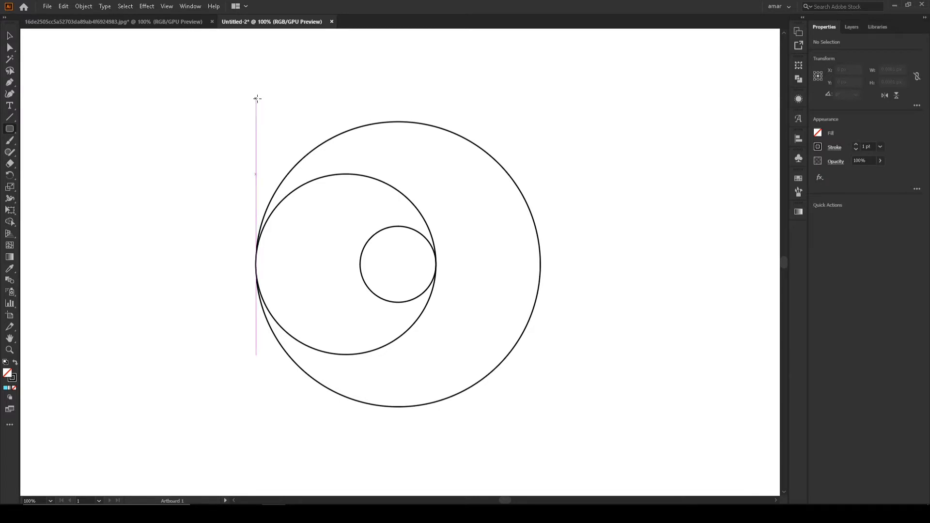
{"action": "left_click_drag", "start_coordinate": [257, 99], "coordinate": [360, 281]}
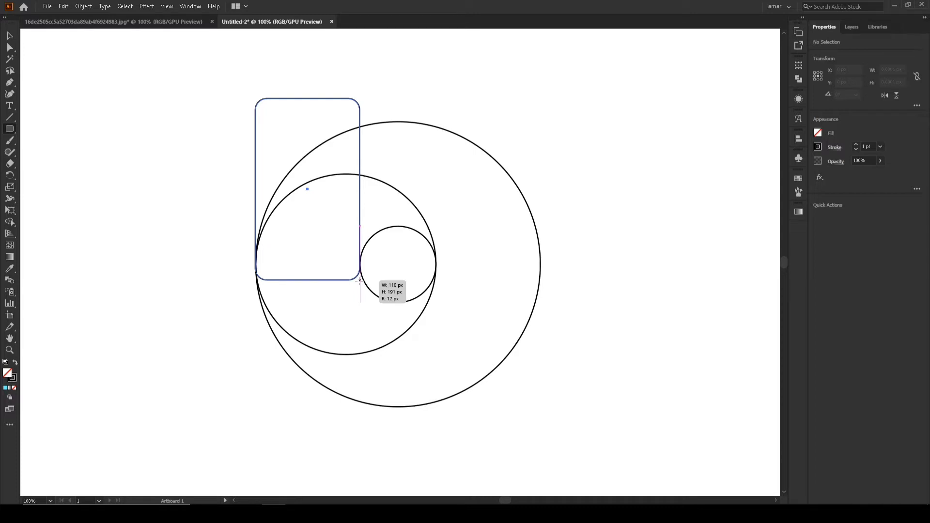
{"action": "left_click_drag", "start_coordinate": [360, 279], "coordinate": [360, 276]}
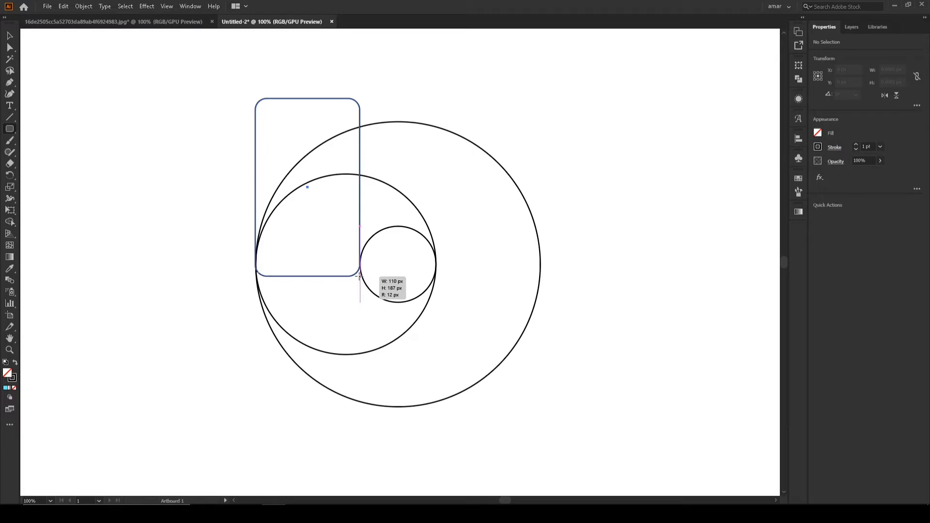
{"action": "left_click_drag", "start_coordinate": [360, 276], "coordinate": [360, 275]}
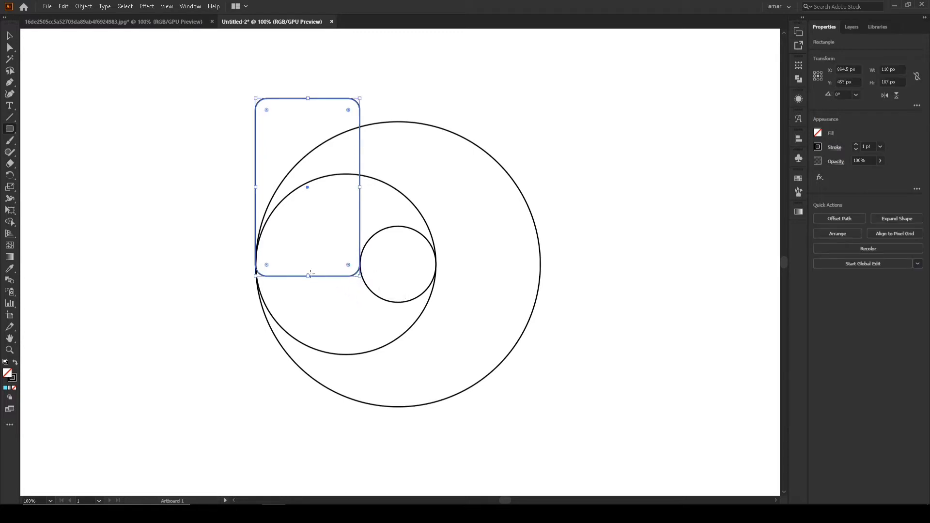
- Extend the rounded rectangle's lower edge to a total height of about 191 px and display the artwork as outlines
{"action": "scroll", "coordinate": [296, 274], "scroll_direction": "up", "scroll_amount": 4}
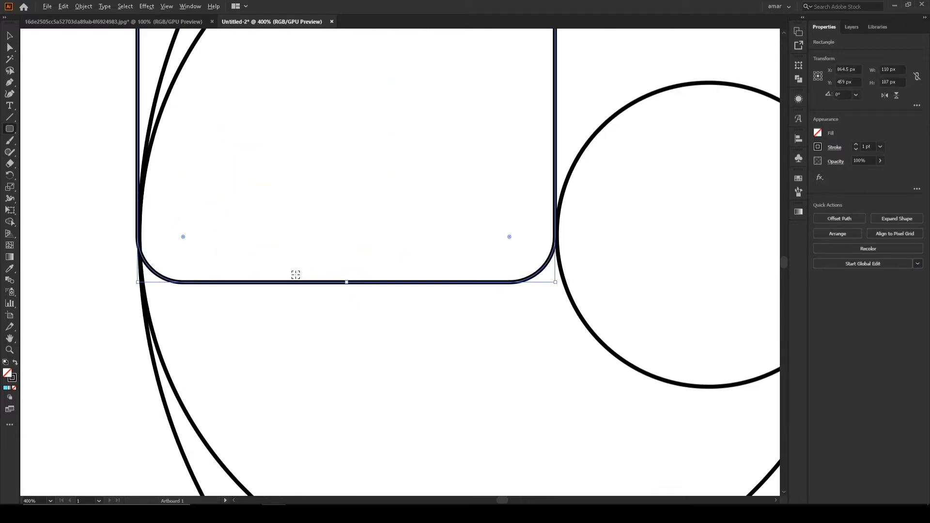
{"action": "scroll", "coordinate": [296, 275], "scroll_direction": "up", "scroll_amount": 1}
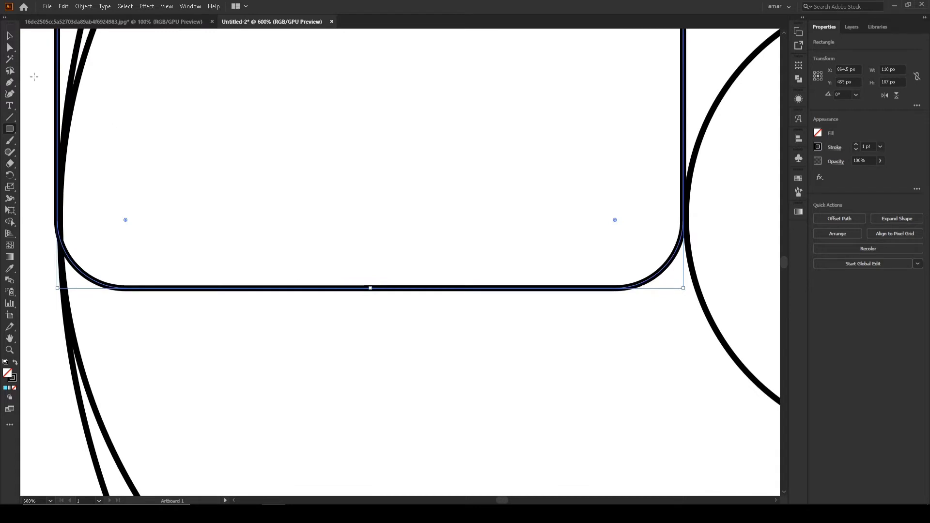
{"action": "left_click", "coordinate": [10, 36]}
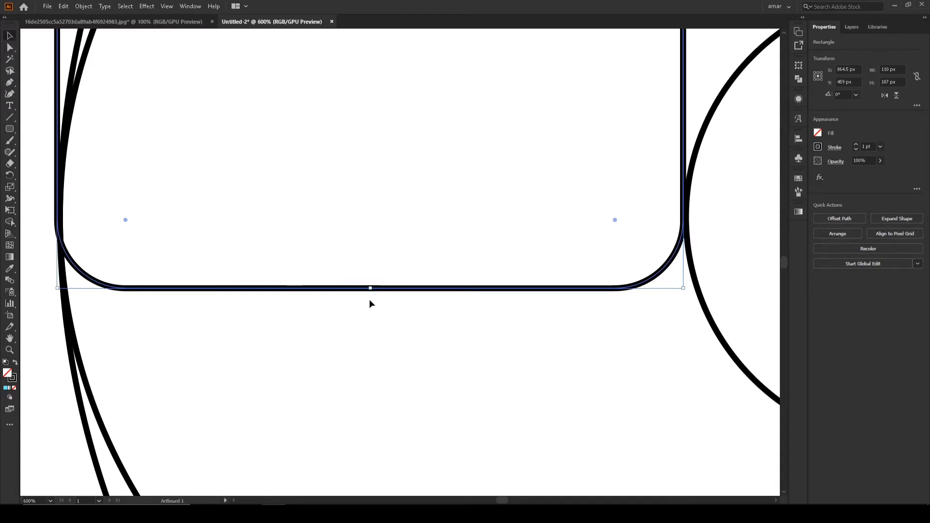
{"action": "left_click_drag", "start_coordinate": [372, 290], "coordinate": [390, 314]}
{"action": "key", "text": "ctrl+y"}
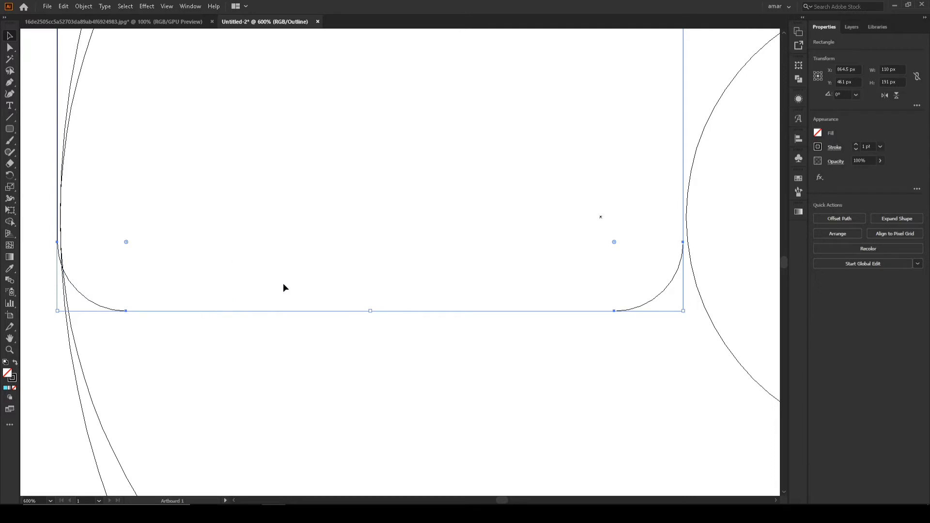
{"action": "key", "text": "Right"}
{"action": "key", "text": "Right"}
{"action": "key", "text": "Right"}
{"action": "key", "text": "Right"}
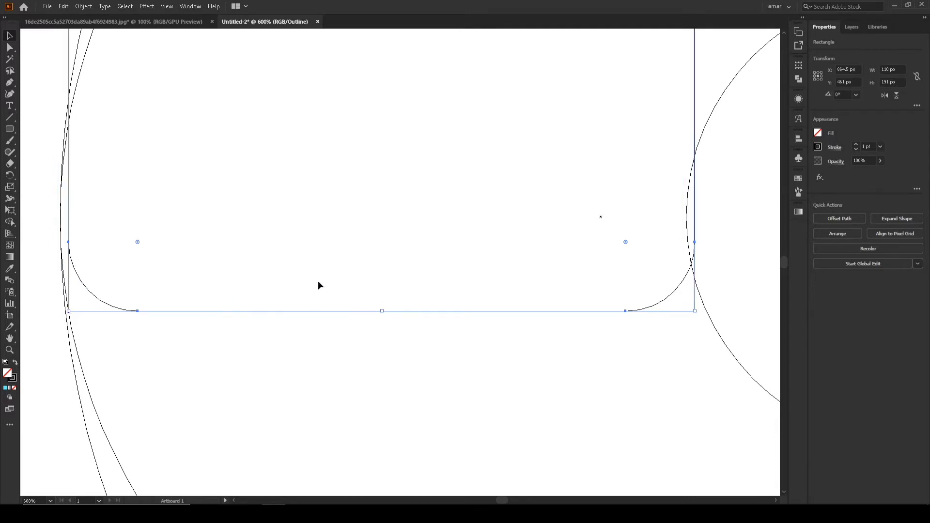
{"action": "key", "text": "Left"}
{"action": "key", "text": "Left"}
{"action": "key", "text": "Left"}
{"action": "key", "text": "Left"}
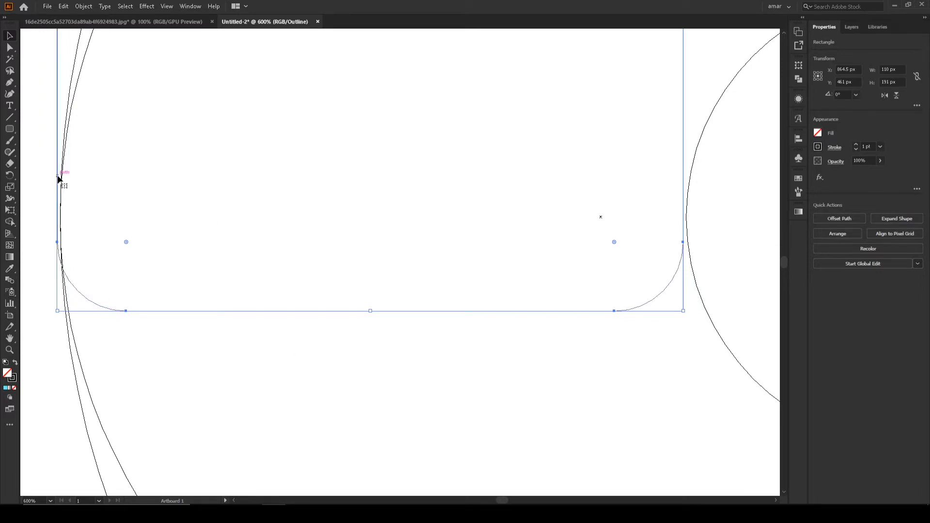
- Try to move the rounded rectangle so its left side meets the circles' shared left edge, and undo the move
{"action": "scroll", "coordinate": [50, 191], "scroll_direction": "up", "scroll_amount": 4}
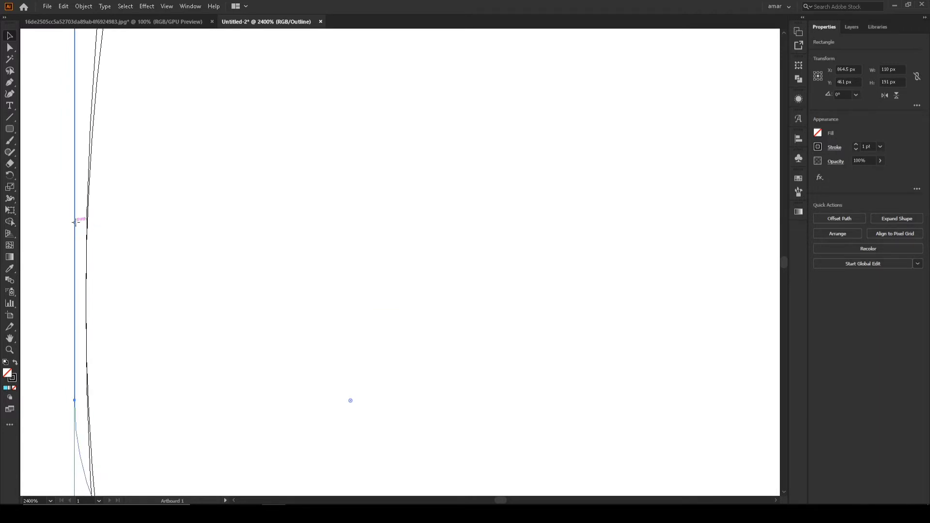
{"action": "left_click_drag", "start_coordinate": [75, 223], "coordinate": [88, 225]}
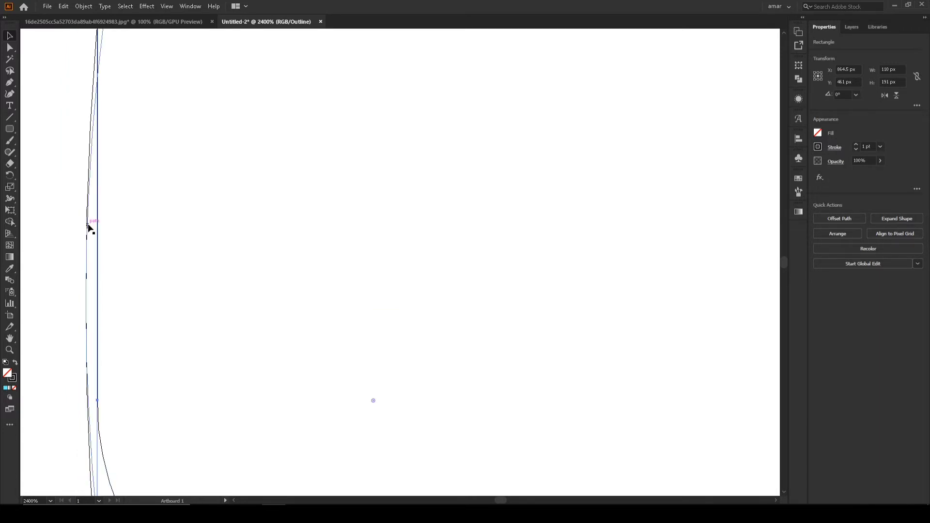
{"action": "key", "text": "ctrl+z"}
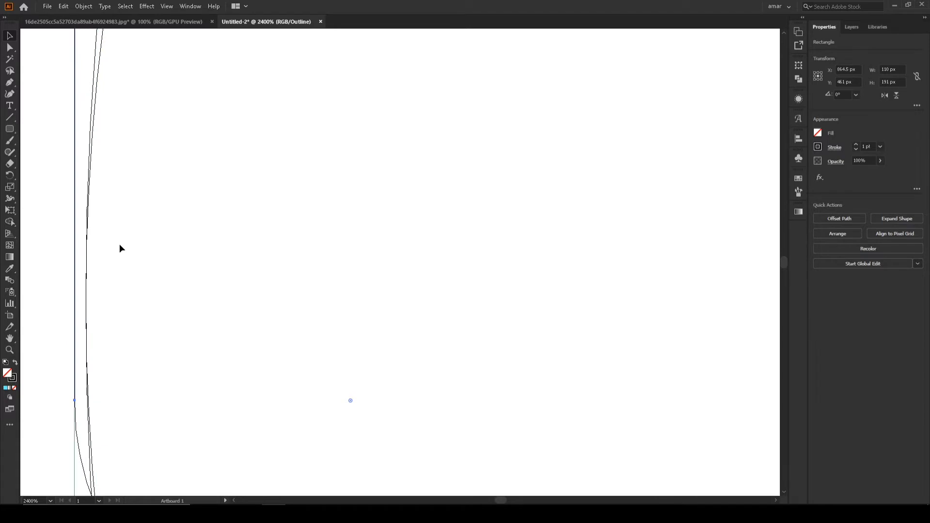
{"action": "scroll", "coordinate": [119, 243], "scroll_direction": "down", "scroll_amount": 8}
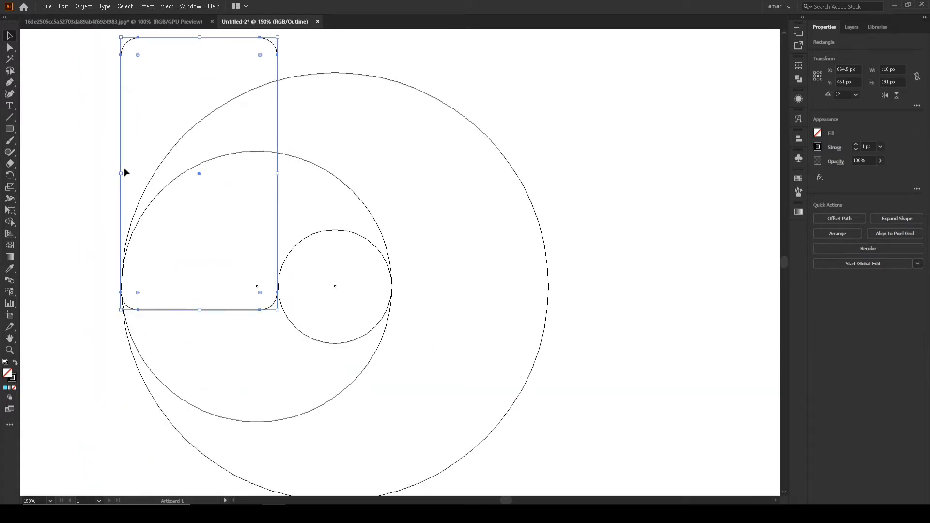
- Try to narrow the rounded rectangle to about 109 px from its left side, and undo the resize
{"action": "scroll", "coordinate": [125, 169], "scroll_direction": "up", "scroll_amount": 7}
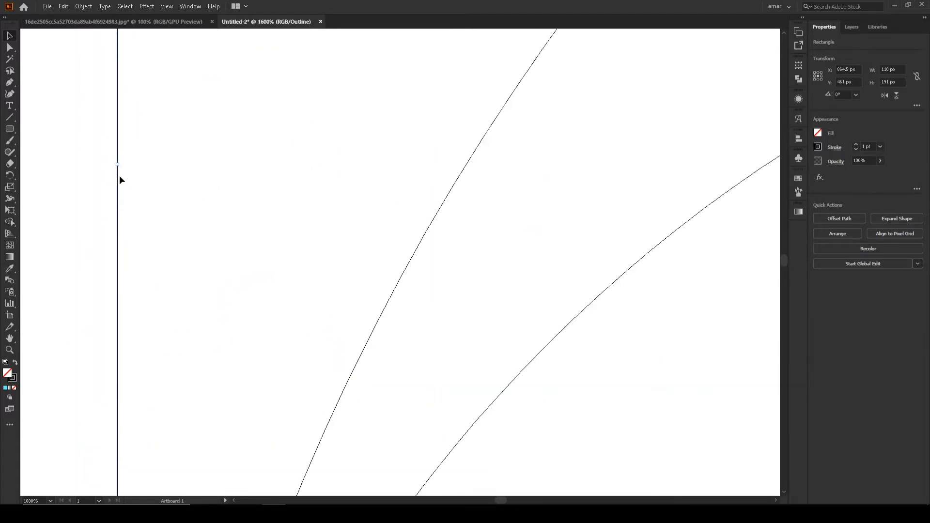
{"action": "left_click_drag", "start_coordinate": [117, 164], "coordinate": [136, 166]}
{"action": "scroll", "coordinate": [135, 167], "scroll_direction": "down", "scroll_amount": 6}
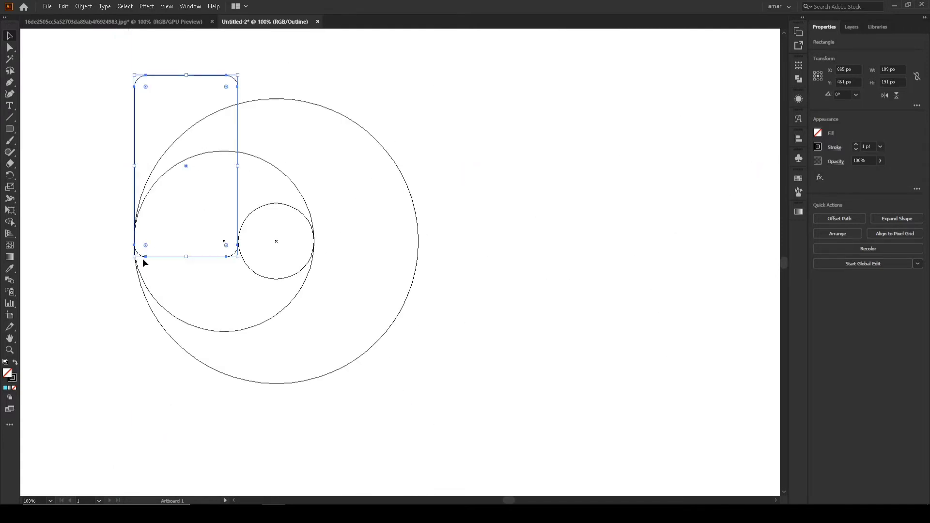
{"action": "scroll", "coordinate": [142, 258], "scroll_direction": "up", "scroll_amount": 5}
{"action": "scroll", "coordinate": [122, 222], "scroll_direction": "up", "scroll_amount": 2}
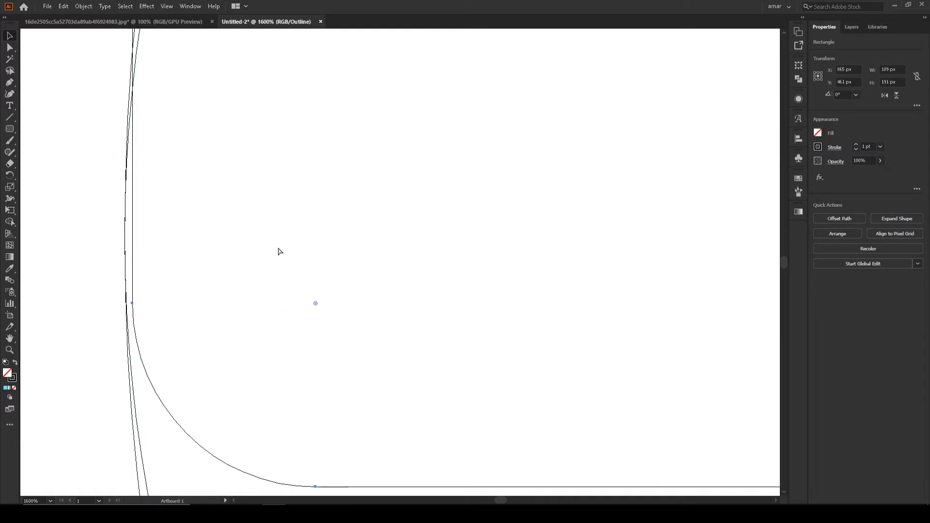
{"action": "key", "text": "ctrl+z"}
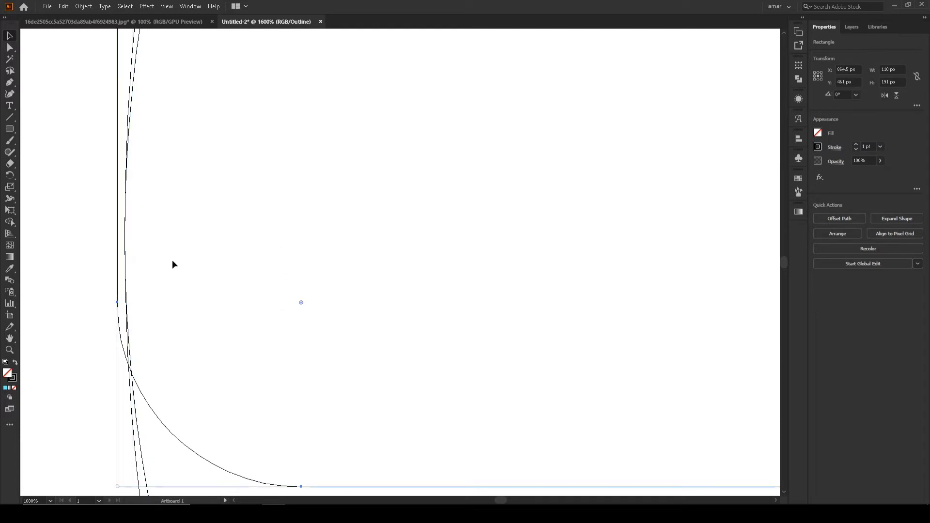
{"action": "left_click_drag", "start_coordinate": [114, 303], "coordinate": [117, 303]}
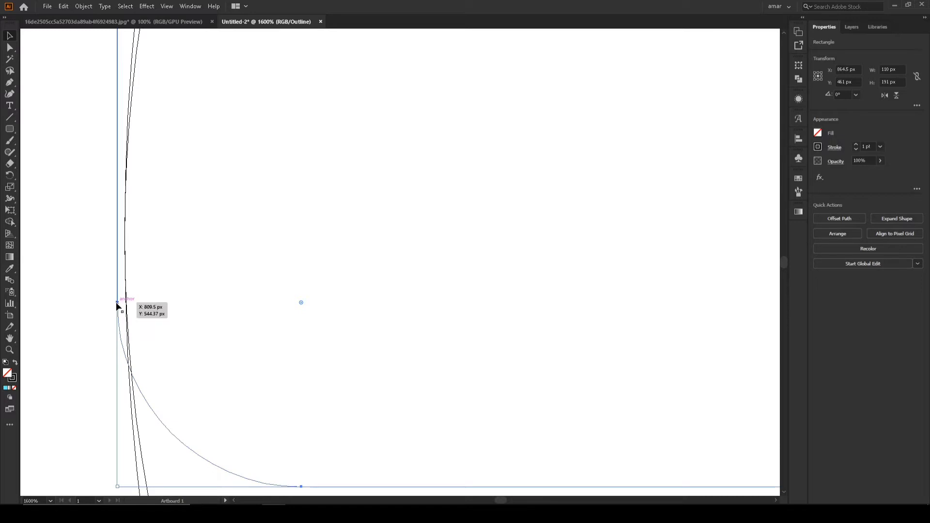
{"action": "scroll", "coordinate": [154, 290], "scroll_direction": "down", "scroll_amount": 6}
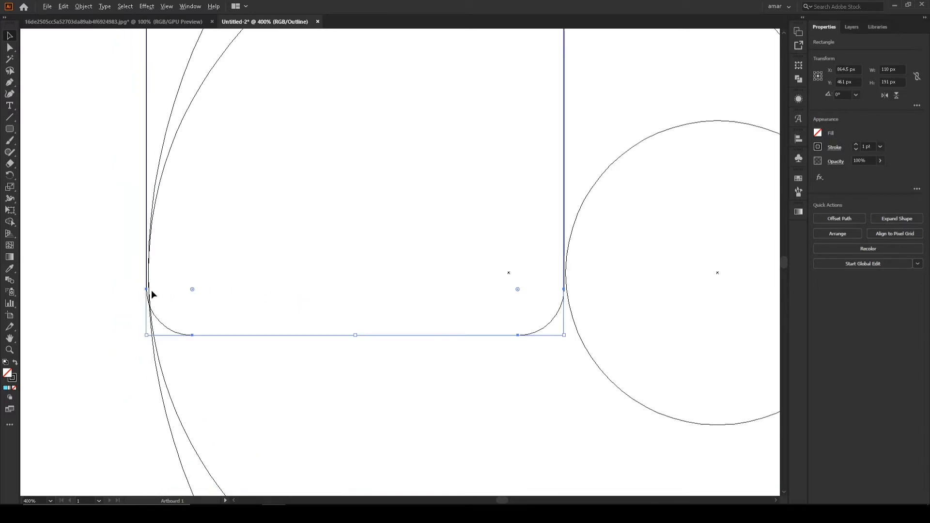
{"action": "scroll", "coordinate": [369, 291], "scroll_direction": "up", "scroll_amount": 5}
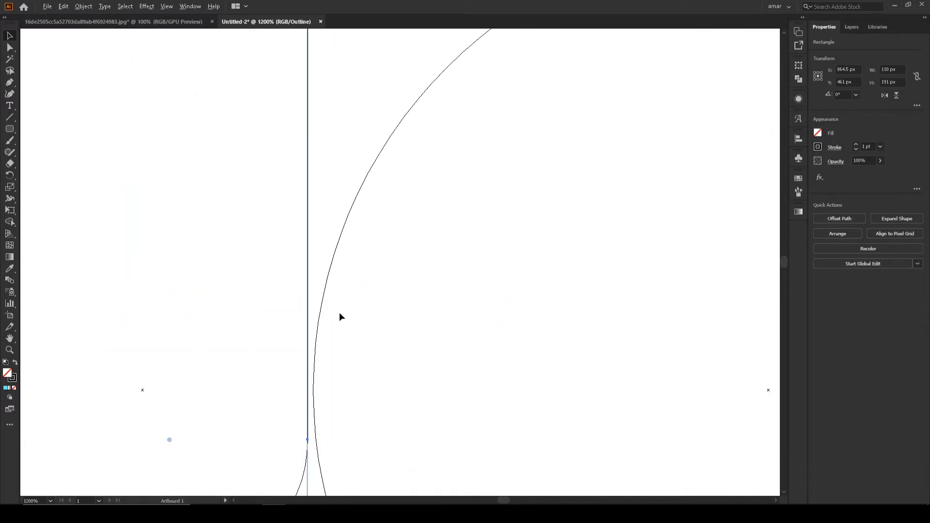
{"action": "scroll", "coordinate": [301, 314], "scroll_direction": "down", "scroll_amount": 7}
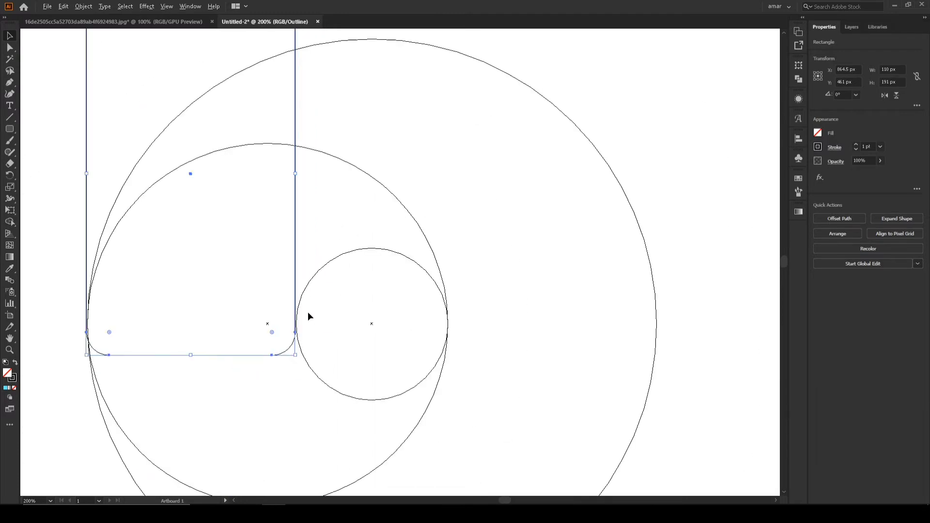
- Align the rounded rectangle to the left edge of the 300 px circle, using the circle as key object
{"action": "left_click", "coordinate": [106, 137]}
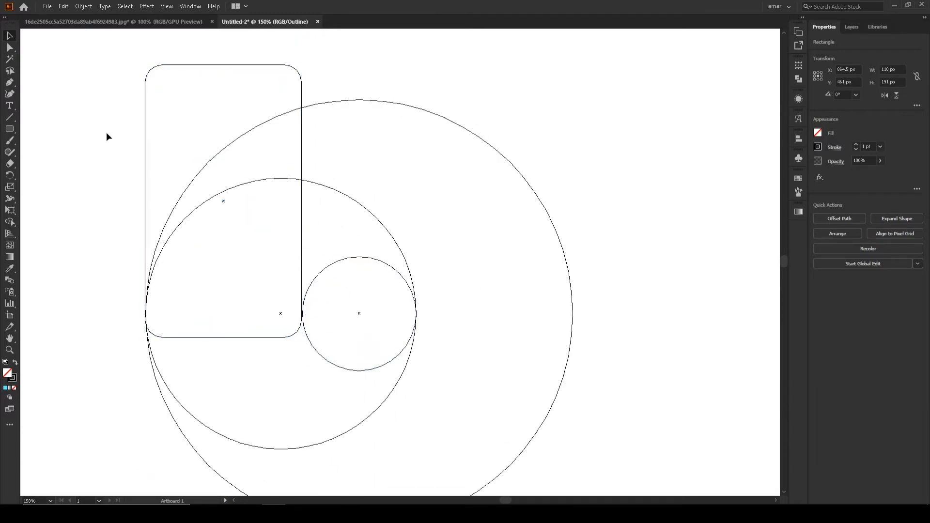
{"action": "scroll", "coordinate": [302, 328], "scroll_direction": "up", "scroll_amount": 1}
{"action": "left_click", "coordinate": [223, 150]}
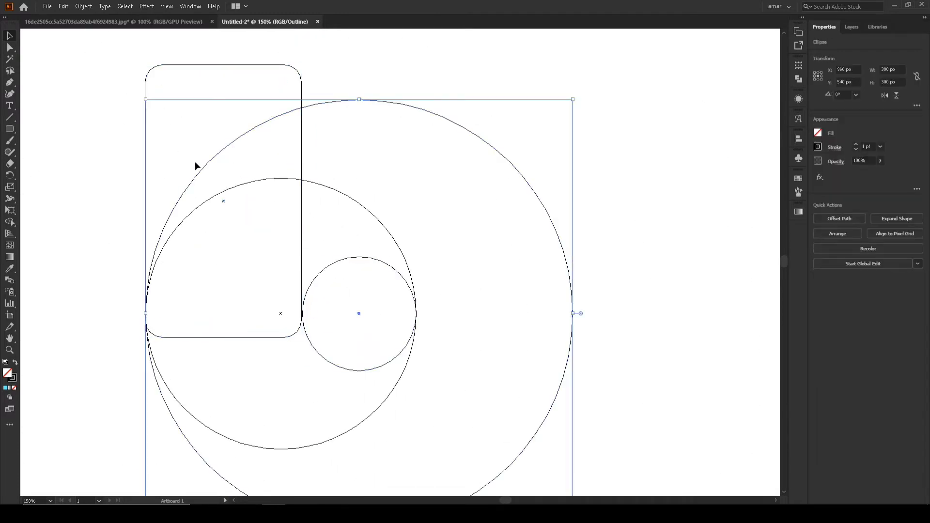
{"action": "left_click", "coordinate": [160, 65], "text": "shift"}
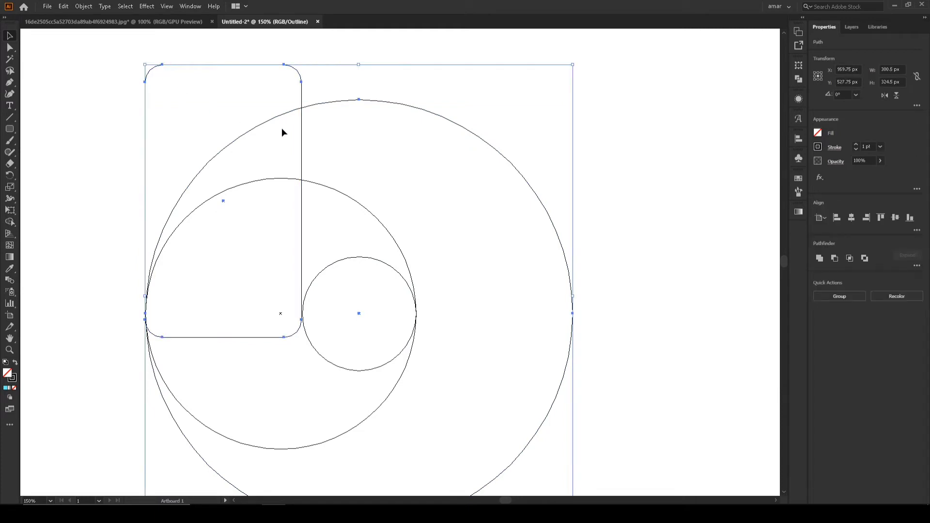
{"action": "left_click", "coordinate": [285, 114]}
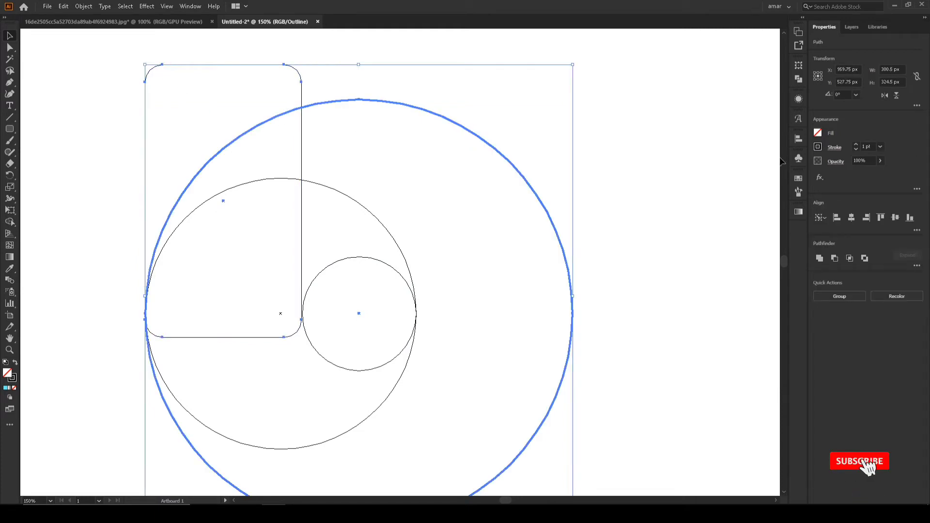
{"action": "left_click", "coordinate": [799, 139]}
{"action": "left_click", "coordinate": [683, 164]}
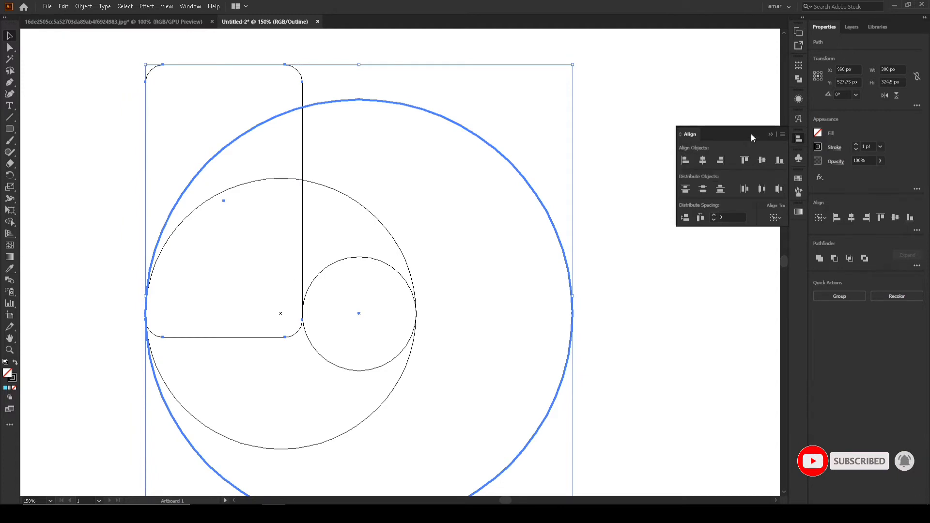
{"action": "left_click", "coordinate": [771, 134]}
{"action": "left_click", "coordinate": [737, 264]}
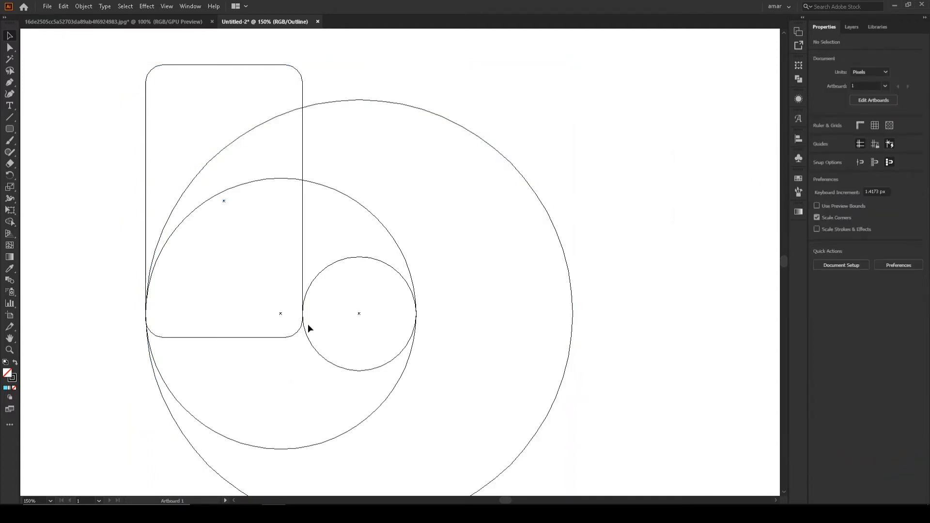
- Check the rectangle's contact with the small circle and return the artwork from outlines to the normal preview
{"action": "scroll", "coordinate": [307, 323], "scroll_direction": "up", "scroll_amount": 7}
{"action": "scroll", "coordinate": [284, 316], "scroll_direction": "down", "scroll_amount": 8}
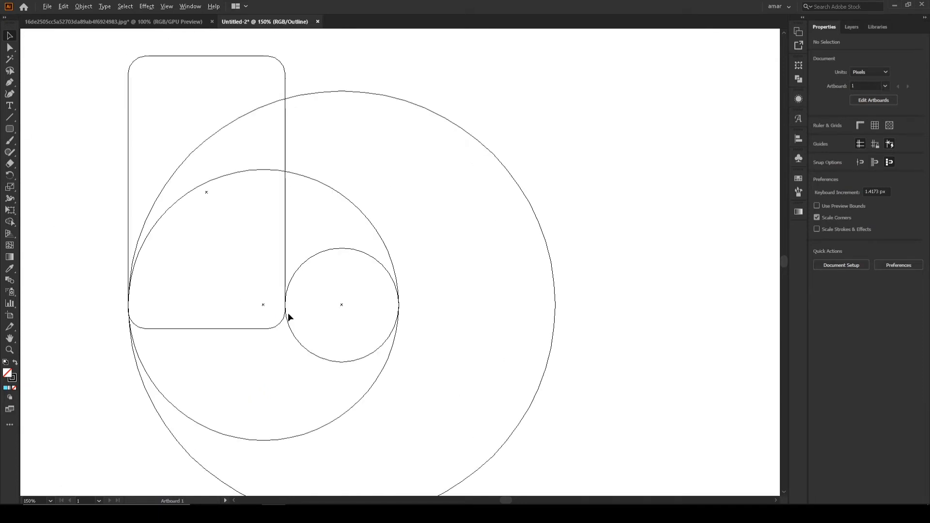
{"action": "left_click", "coordinate": [287, 148]}
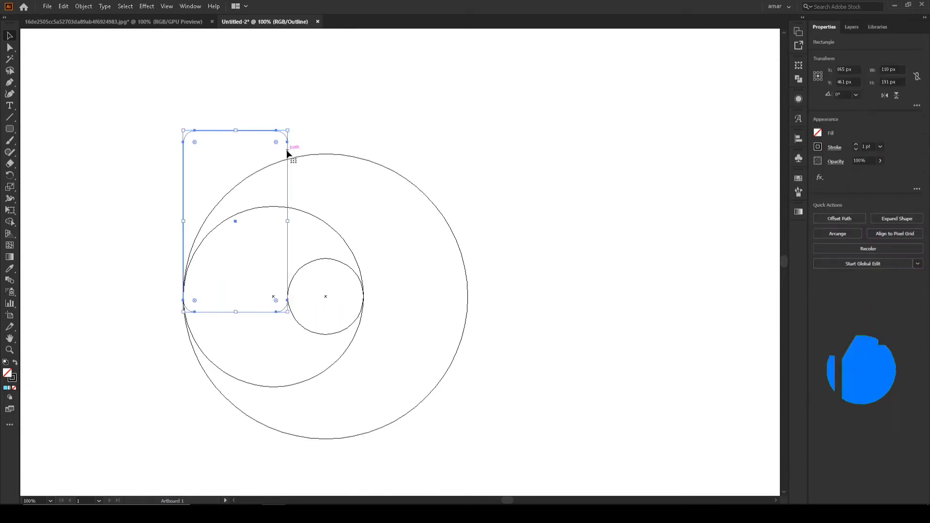
{"action": "key", "text": "ctrl+y"}
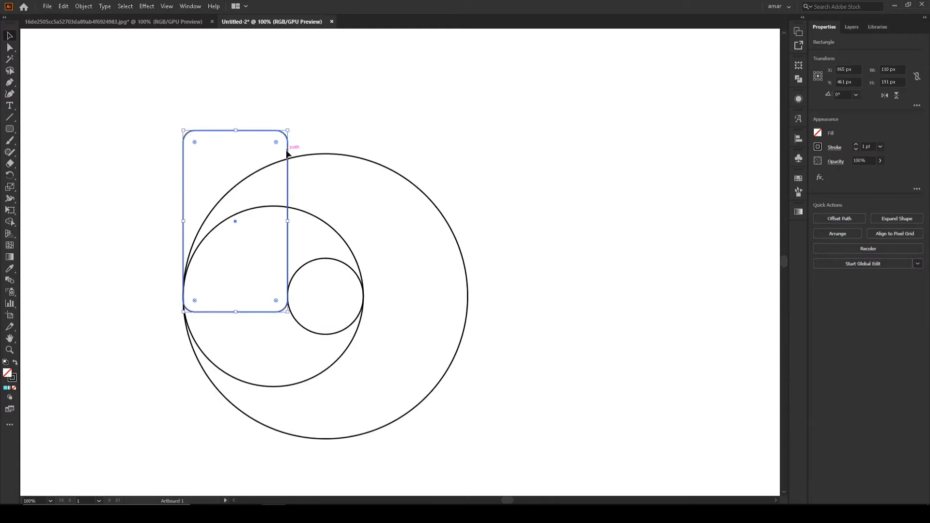
- Duplicate the rounded rectangle horizontally so the copy spans from the small circle's right edge to the large circle's right edge
{"action": "left_click", "coordinate": [315, 131]}
{"action": "left_click_drag", "start_coordinate": [258, 113], "coordinate": [467, 164]}
{"action": "left_click", "coordinate": [494, 222]}
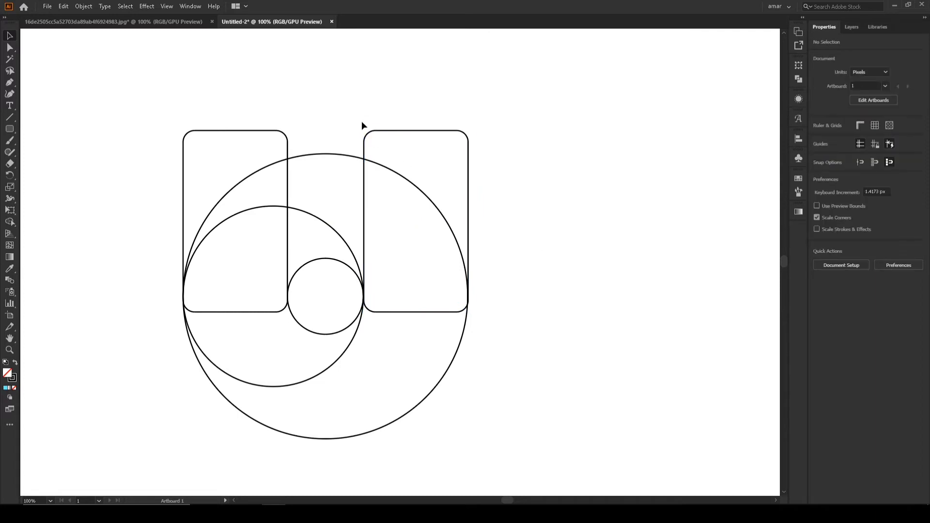
- Align the copied rectangle to the right edge of the 300 px circle, using the circle as key object
{"action": "left_click", "coordinate": [374, 131]}
{"action": "left_click", "coordinate": [406, 180], "text": "shift"}
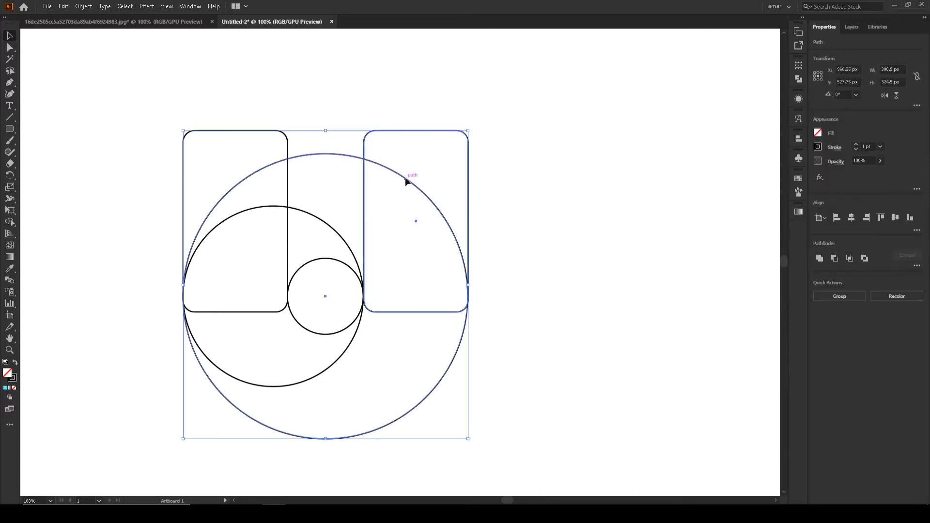
{"action": "left_click", "coordinate": [798, 139]}
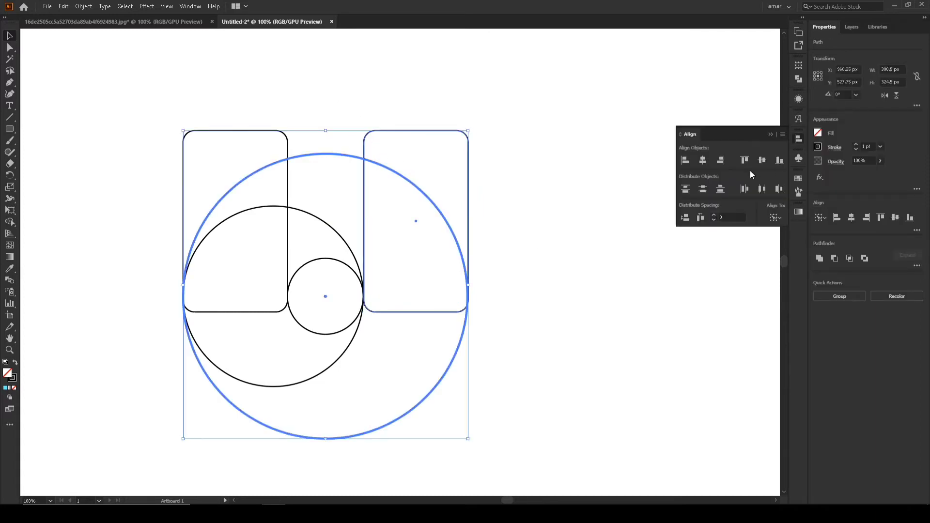
{"action": "left_click", "coordinate": [719, 162]}
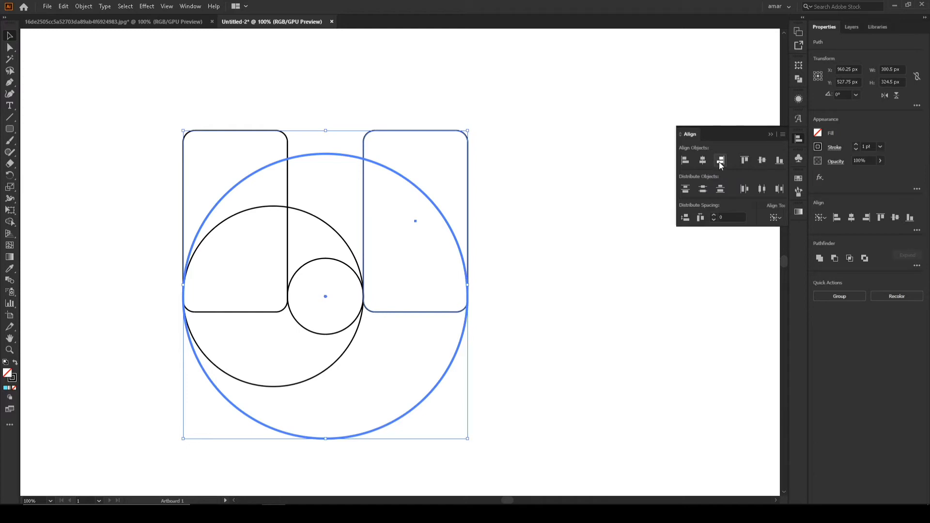
{"action": "left_click", "coordinate": [771, 134]}
{"action": "left_click", "coordinate": [633, 257]}
- Slightly increase the rounding of the upper corners of both rectangles
{"action": "mouse_move", "coordinate": [114, 101]}
{"action": "left_mouse_down"}
{"action": "mouse_move", "coordinate": [280, 295]}
{"action": "mouse_move", "coordinate": [502, 477]}
{"action": "left_mouse_up"}
{"action": "left_click", "coordinate": [502, 411]}
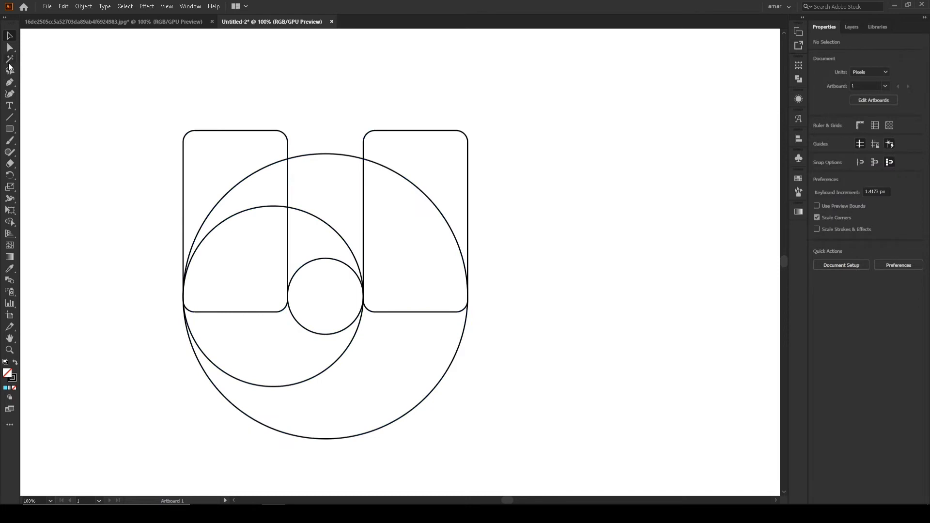
{"action": "left_click", "coordinate": [10, 47]}
{"action": "left_click_drag", "start_coordinate": [145, 97], "coordinate": [456, 154]}
{"action": "left_click", "coordinate": [514, 166]}
{"action": "left_click", "coordinate": [10, 36]}
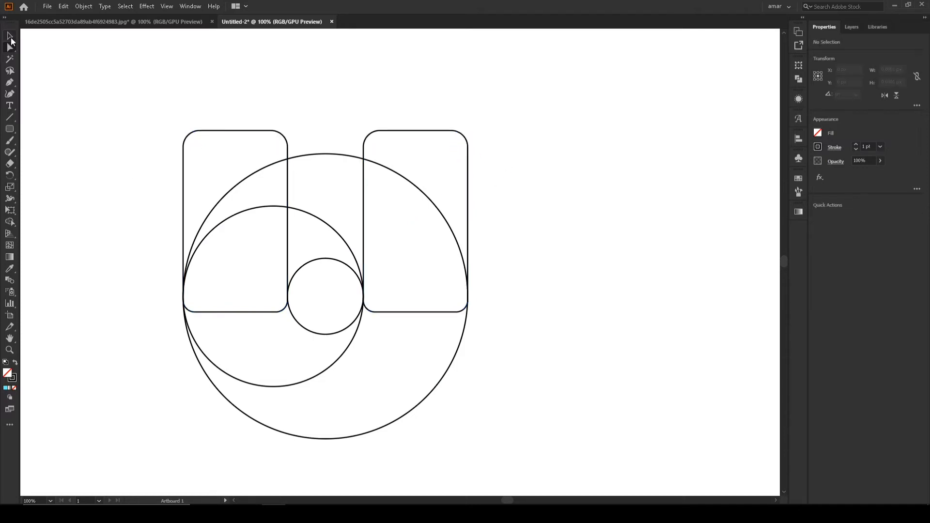
- Select all shapes and merge the right rectangle with the large circle's lower crescent using the Shape Builder tool
{"action": "left_click_drag", "start_coordinate": [132, 74], "coordinate": [585, 461]}
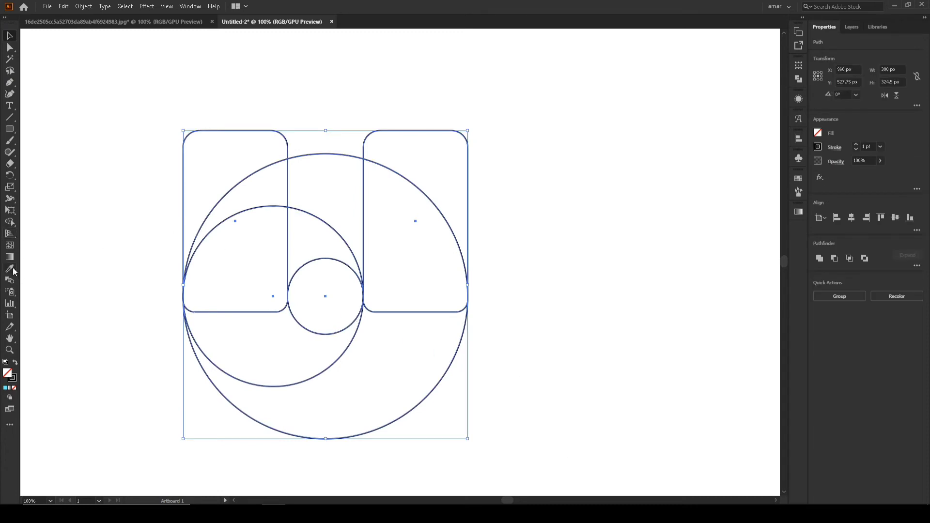
{"action": "left_click", "coordinate": [11, 223]}
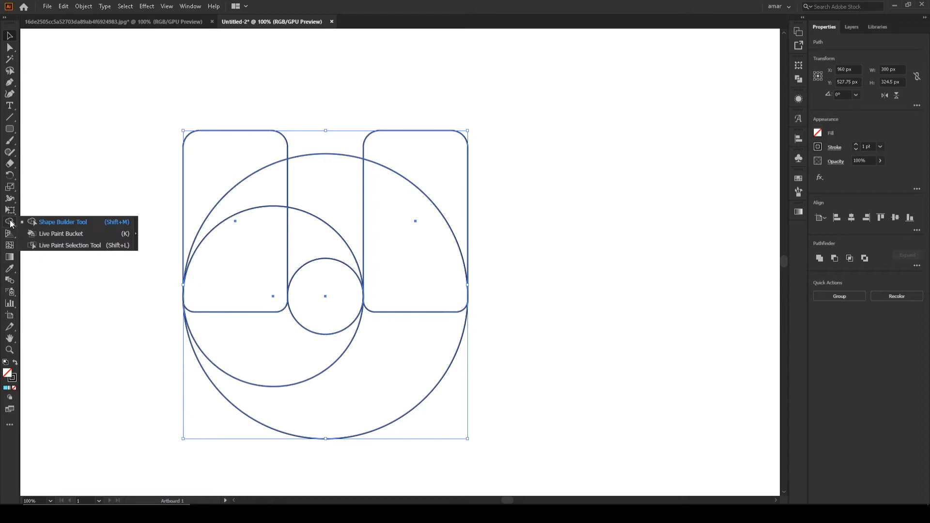
{"action": "left_click", "coordinate": [57, 223]}
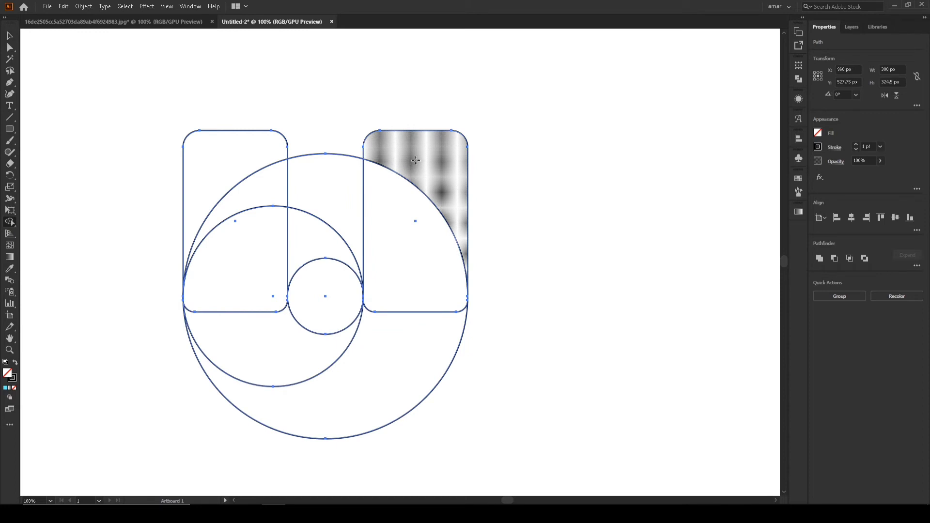
{"action": "left_click_drag", "start_coordinate": [416, 160], "coordinate": [420, 293]}
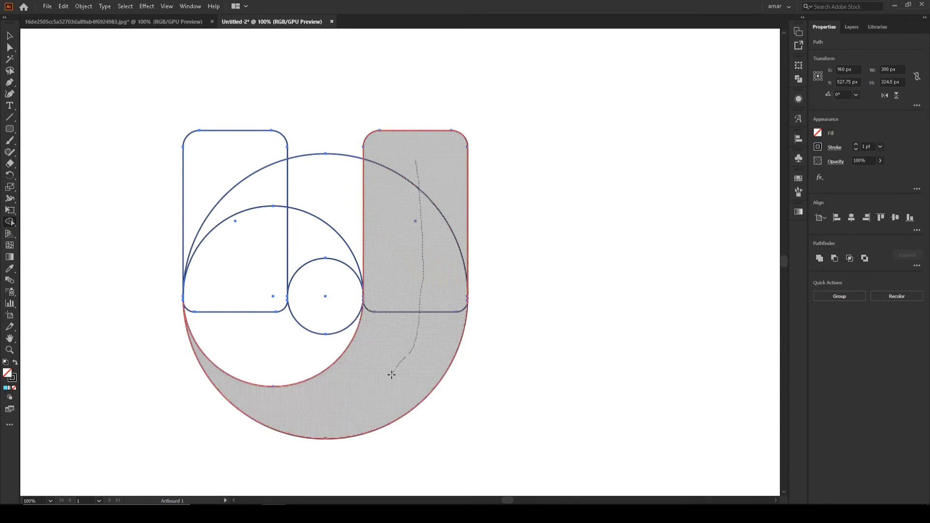
{"action": "left_click_drag", "start_coordinate": [392, 374], "coordinate": [392, 374]}
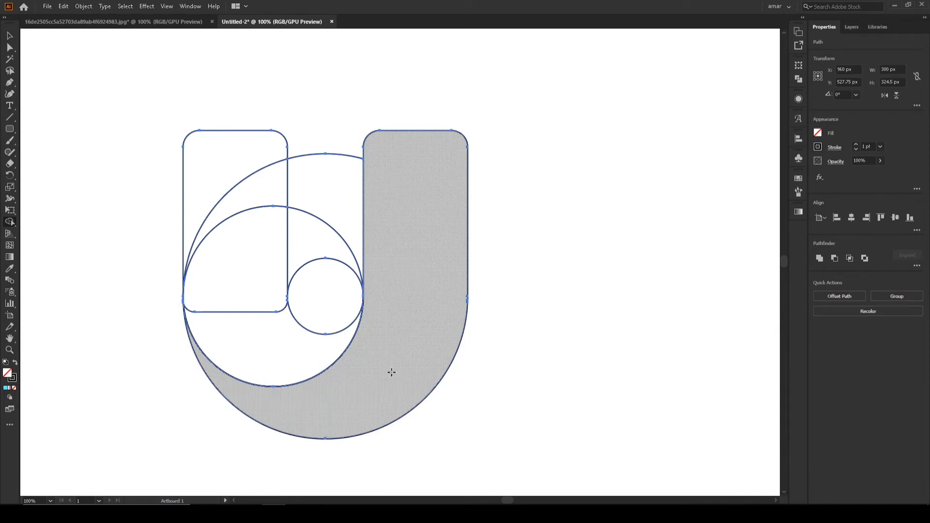
- Merge the left rectangle with the 190 px circle's lower area, and remove the leftover regions between the two arms
{"action": "mouse_move", "coordinate": [239, 156]}
{"action": "left_mouse_down"}
{"action": "mouse_move", "coordinate": [252, 313]}
{"action": "mouse_move", "coordinate": [273, 348]}
{"action": "left_mouse_up"}
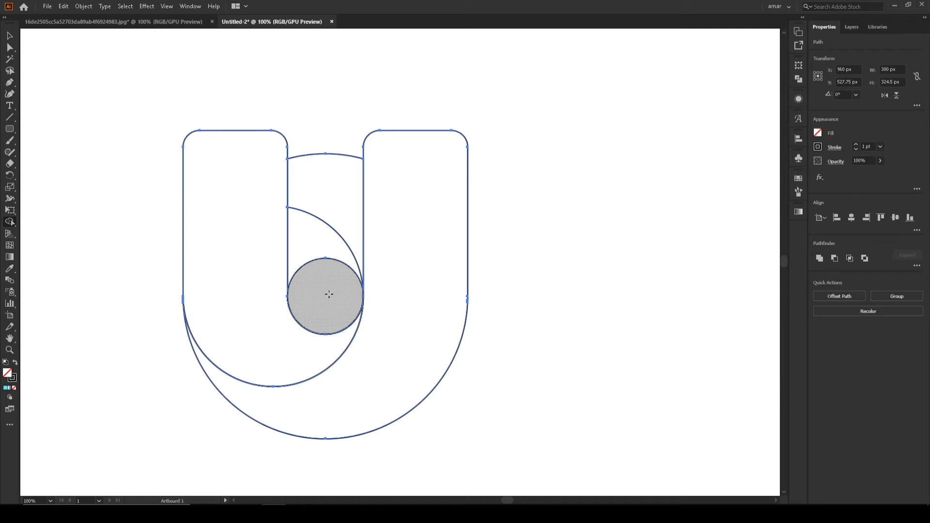
{"action": "left_click_drag", "start_coordinate": [325, 301], "coordinate": [325, 113]}
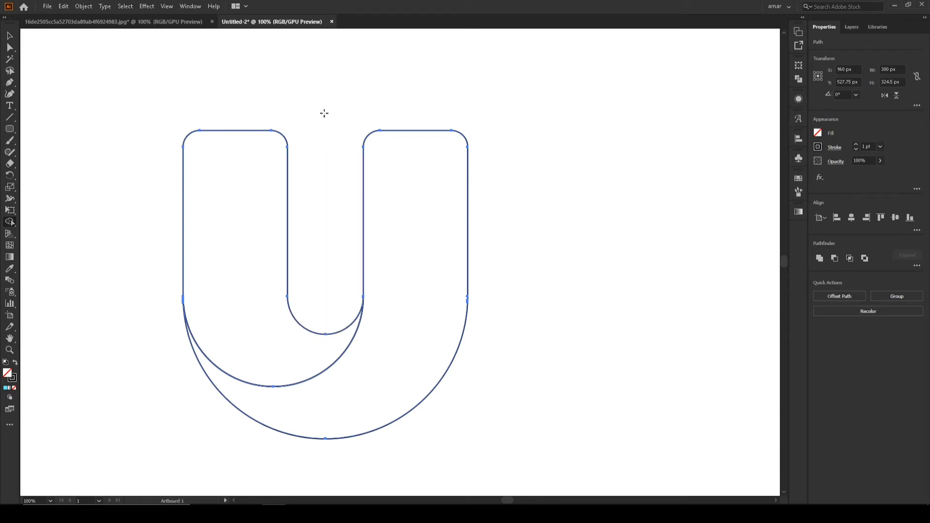
{"action": "left_click", "coordinate": [11, 37]}
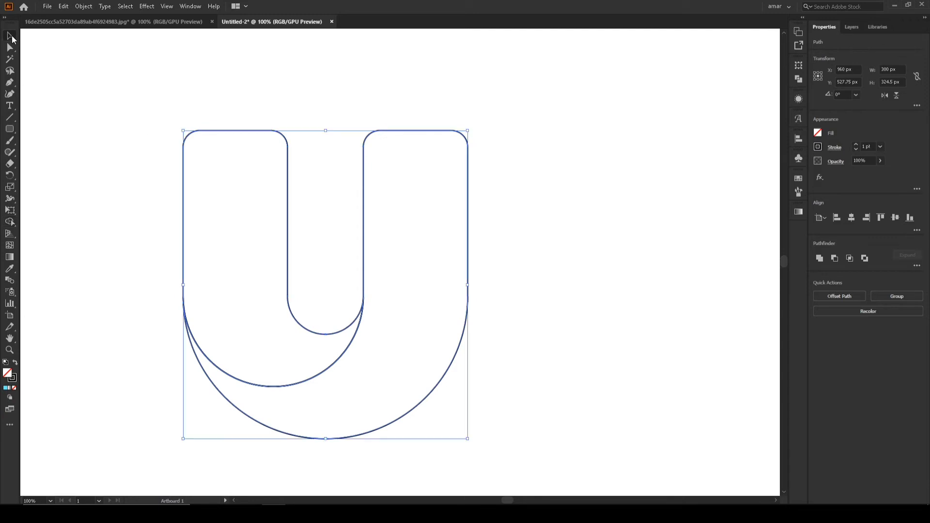
- Move both U shapes together away from the construction area and delete the leftover fragments behind them
{"action": "left_click", "coordinate": [578, 220]}
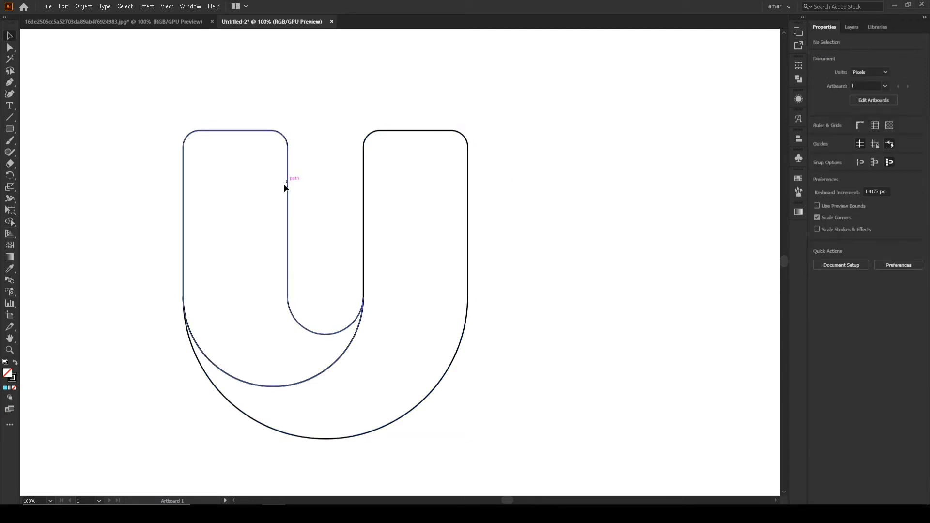
{"action": "left_click", "coordinate": [286, 198]}
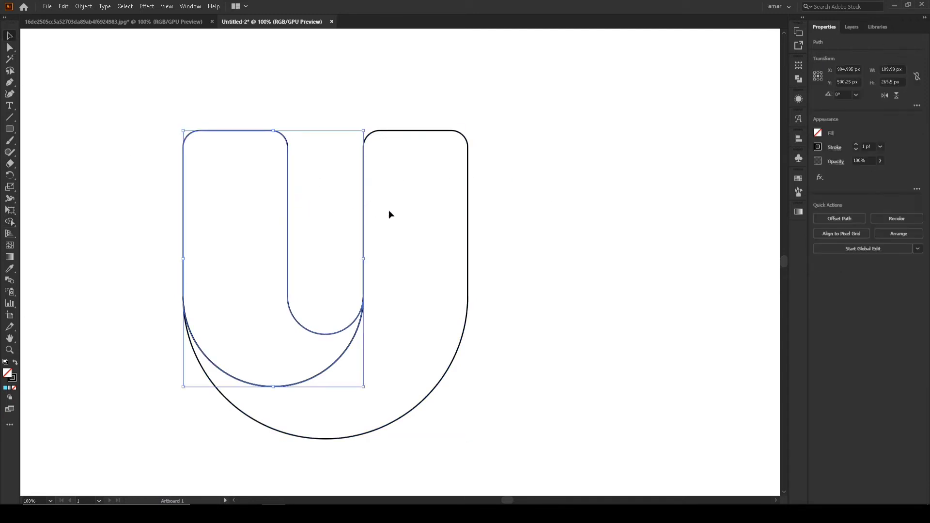
{"action": "left_click", "coordinate": [469, 224], "text": "shift"}
{"action": "left_click_drag", "start_coordinate": [364, 223], "coordinate": [667, 182]}
{"action": "left_click_drag", "start_coordinate": [146, 268], "coordinate": [215, 343]}
{"action": "key", "text": "Delete"}
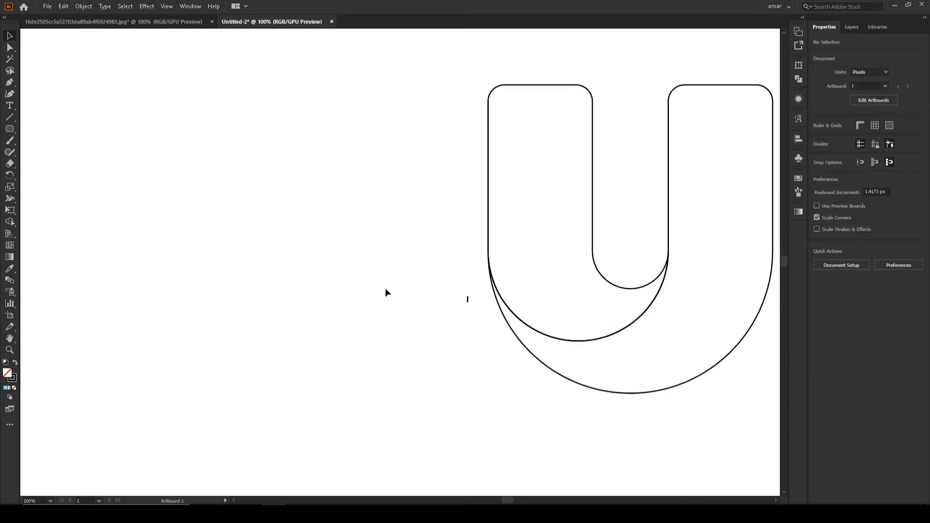
- Group the U shapes and centre the group horizontally and vertically on the artboard
{"action": "left_click_drag", "start_coordinate": [446, 237], "coordinate": [654, 432]}
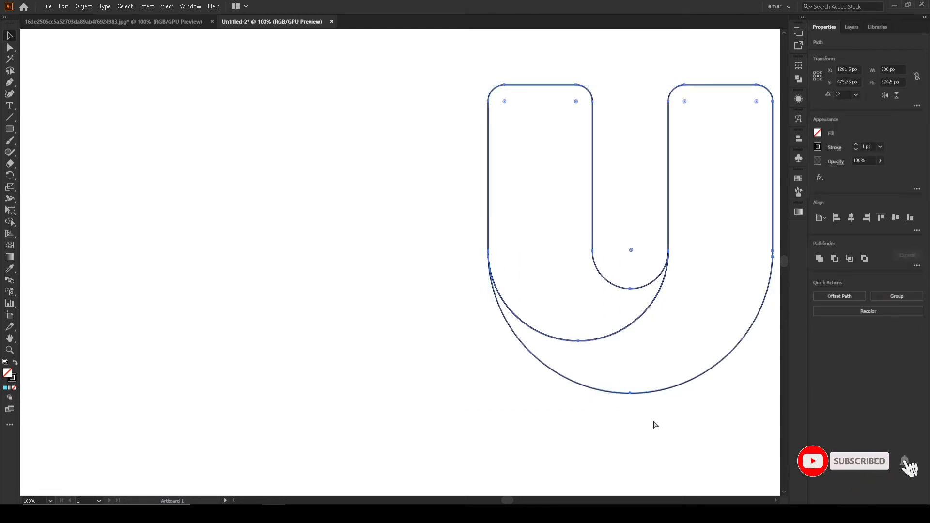
{"action": "left_click", "coordinate": [800, 138]}
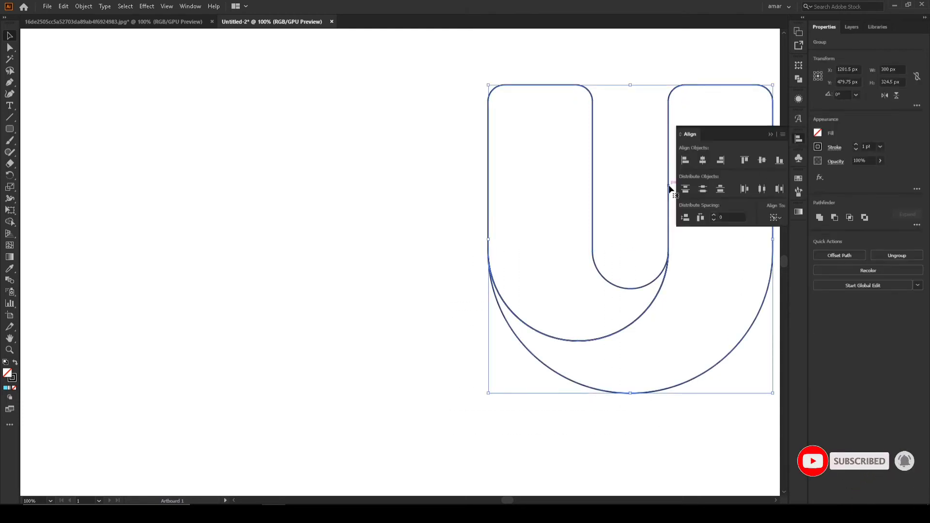
{"action": "left_click", "coordinate": [704, 161]}
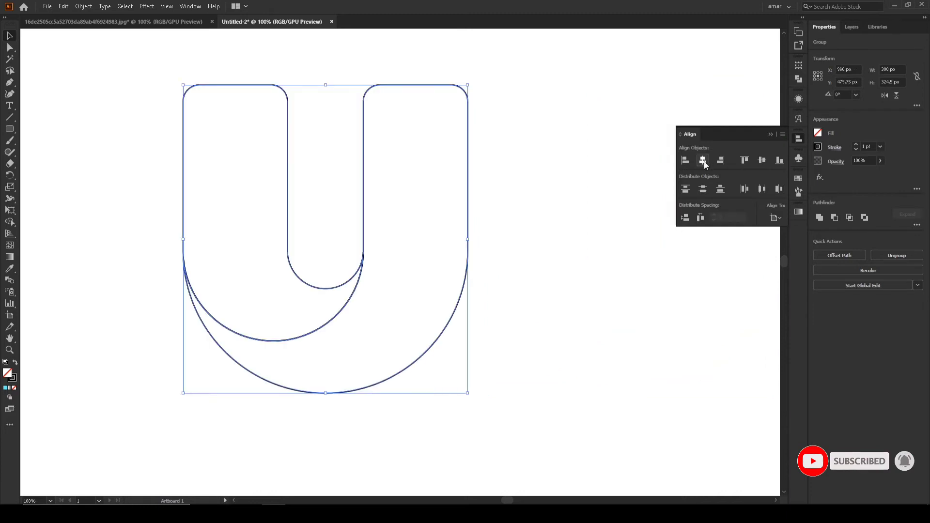
{"action": "left_click", "coordinate": [763, 160]}
{"action": "left_click", "coordinate": [771, 134]}
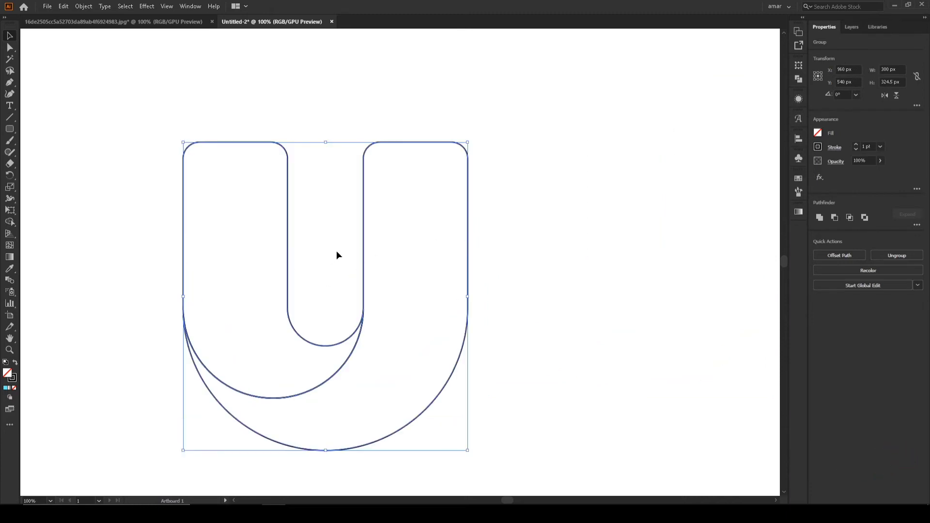
- Ungroup the U and scale both shapes up proportionally about their centre to about 727 by 796 px
{"action": "right_click", "coordinate": [362, 277]}
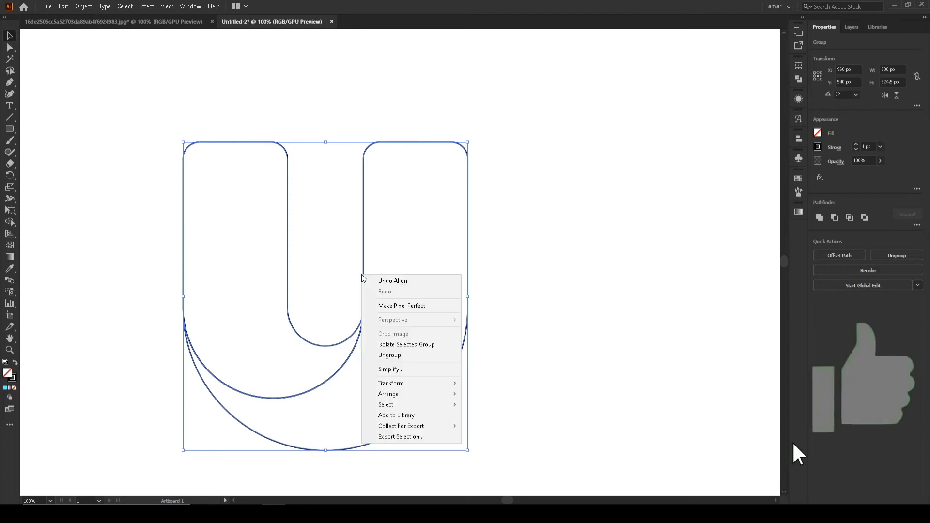
{"action": "left_click", "coordinate": [390, 354]}
{"action": "left_click", "coordinate": [513, 328]}
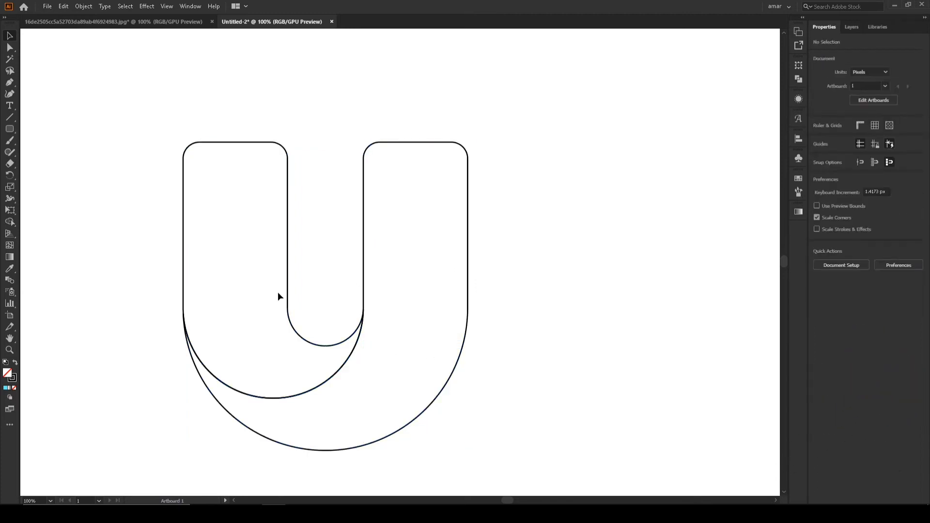
{"action": "left_click_drag", "start_coordinate": [326, 305], "coordinate": [372, 283]}
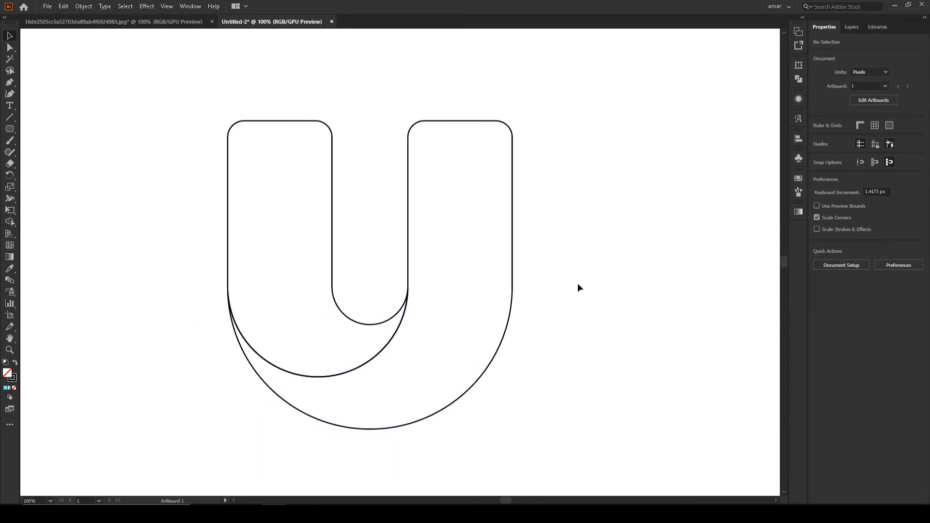
{"action": "key", "text": "ctrl+0"}
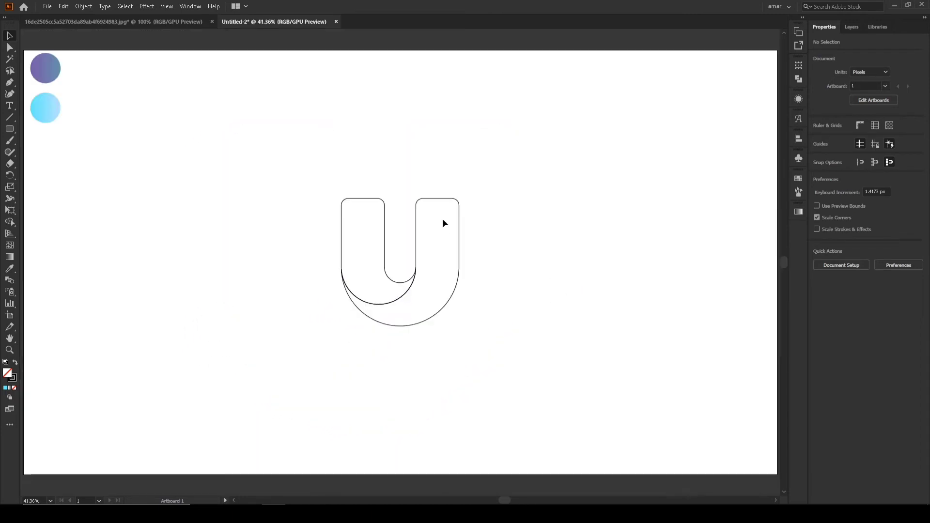
{"action": "left_click_drag", "start_coordinate": [292, 150], "coordinate": [553, 414]}
{"action": "left_click", "coordinate": [609, 344]}
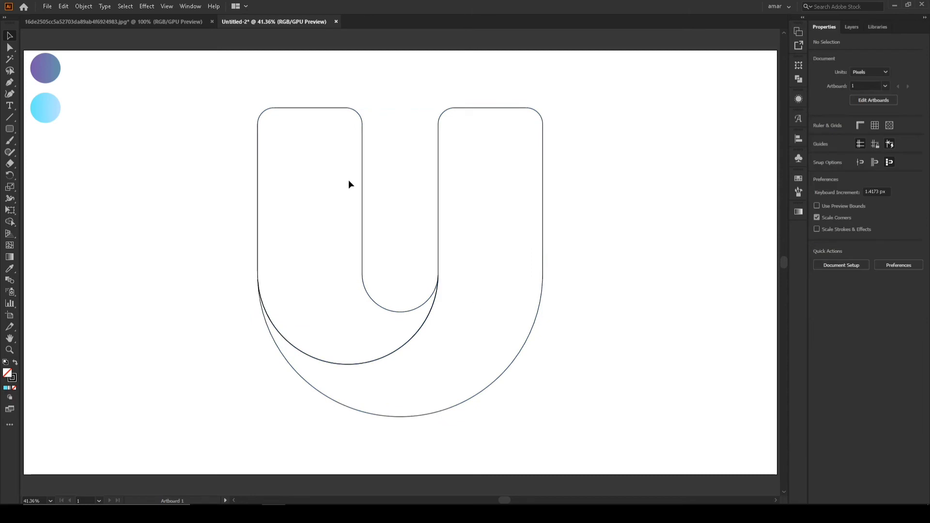
- Fill the left U shape with the purple-to-blue gradient sampled from the upper colour circle
{"action": "left_click", "coordinate": [338, 108]}
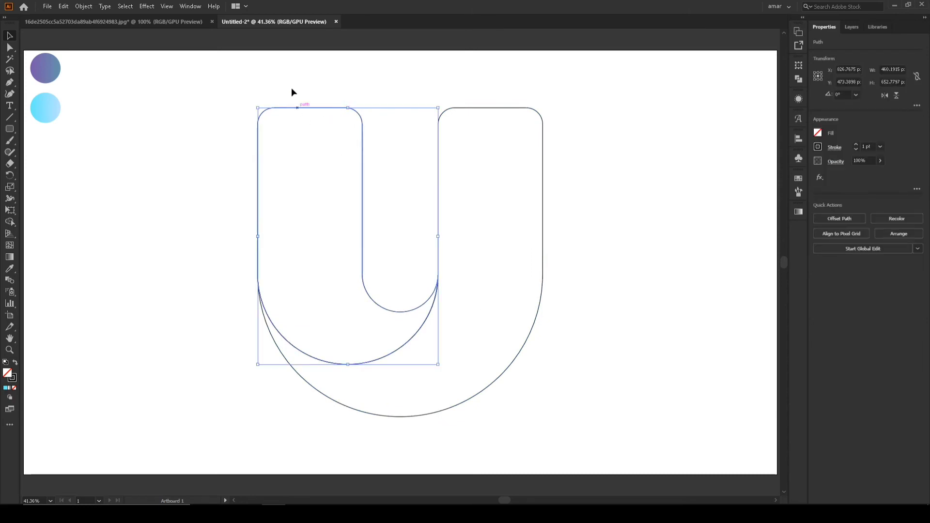
{"action": "left_click", "coordinate": [10, 268]}
{"action": "left_click", "coordinate": [50, 69]}
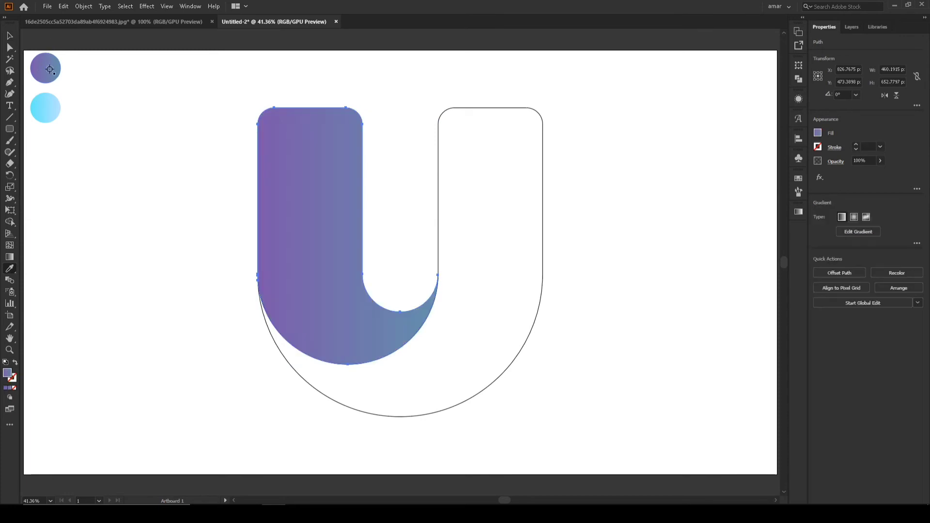
{"action": "left_click", "coordinate": [10, 36]}
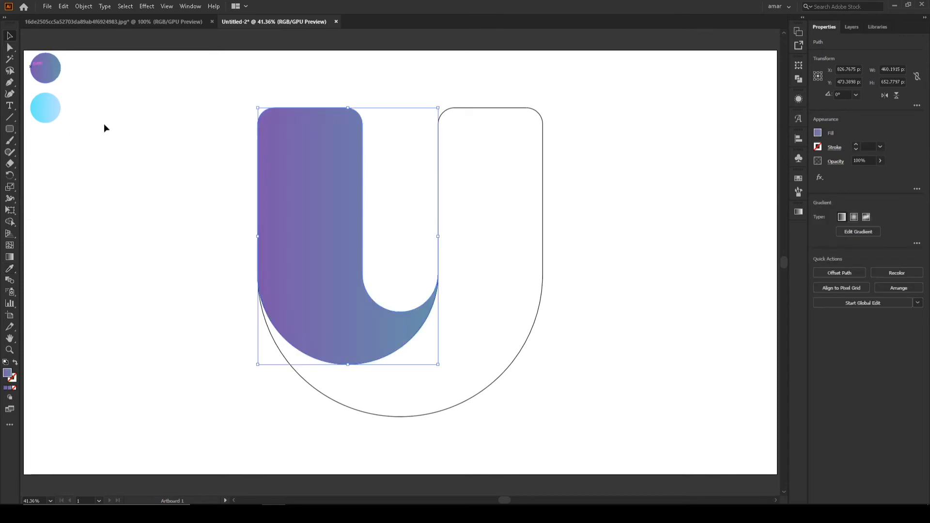
- Fill the right U shape with the light-blue gradient sampled from the lower colour circle
{"action": "left_click", "coordinate": [537, 327]}
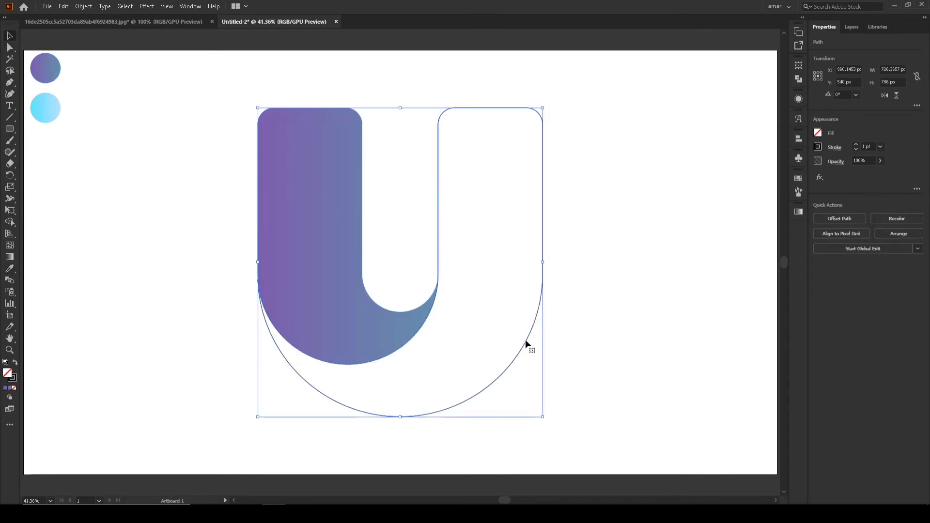
{"action": "left_click", "coordinate": [10, 268]}
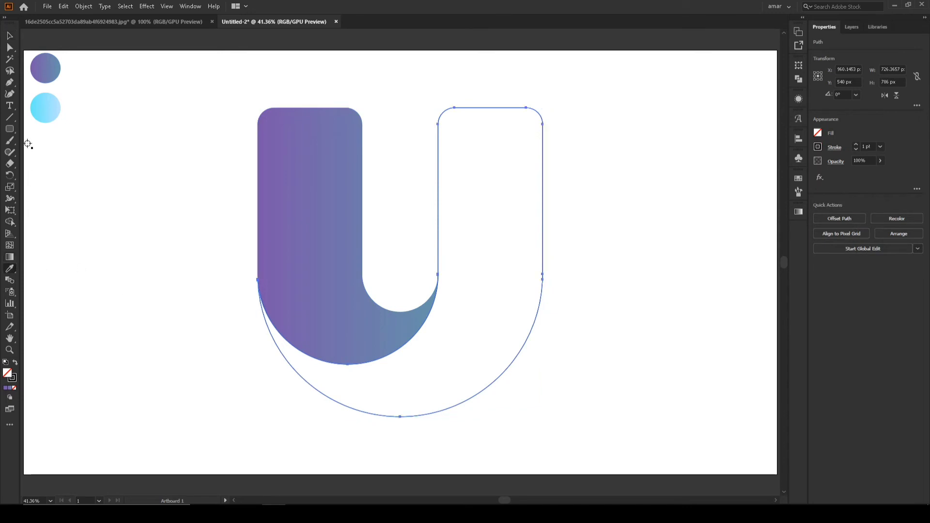
{"action": "left_click", "coordinate": [45, 107]}
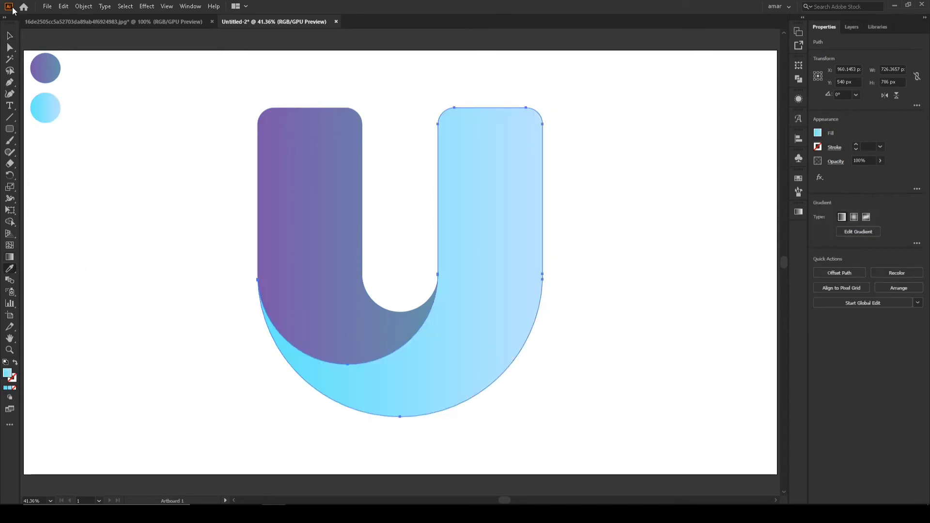
{"action": "left_click", "coordinate": [10, 35]}
{"action": "left_click", "coordinate": [186, 211]}
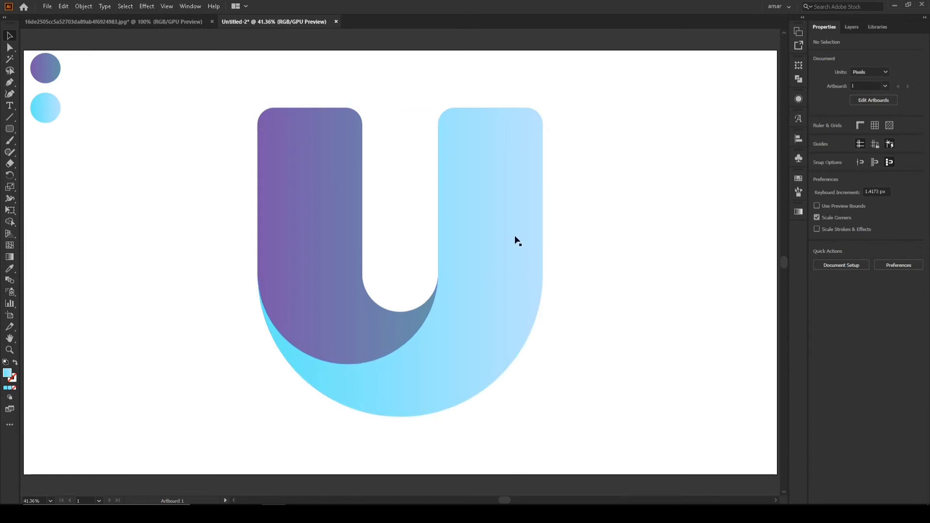
- Redirect the purple shape's gradient diagonally, from above its upper-left corner to its lower-right curve
{"action": "left_click", "coordinate": [331, 264]}
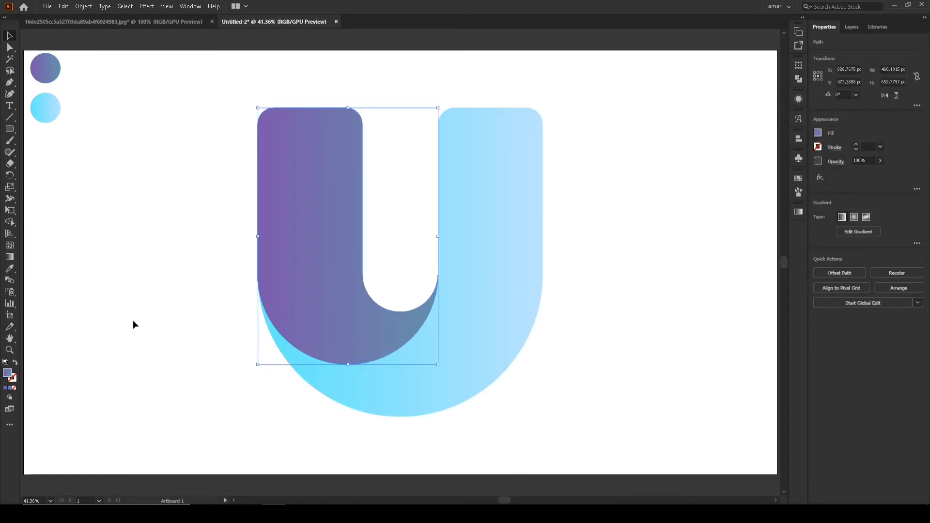
{"action": "left_click", "coordinate": [8, 259]}
{"action": "mouse_move", "coordinate": [230, 132]}
{"action": "left_mouse_down"}
{"action": "mouse_move", "coordinate": [308, 253]}
{"action": "mouse_move", "coordinate": [365, 326]}
{"action": "mouse_move", "coordinate": [401, 350]}
{"action": "left_mouse_up"}
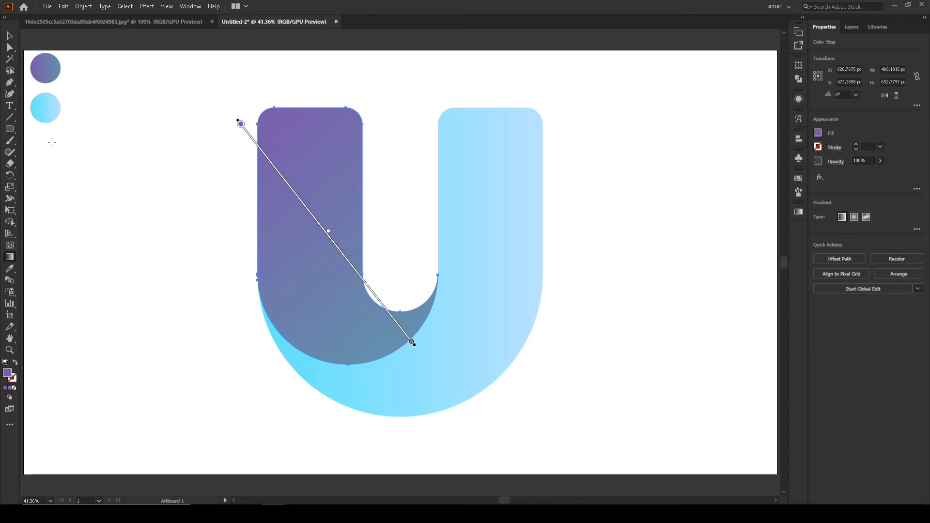
{"action": "left_click", "coordinate": [9, 35]}
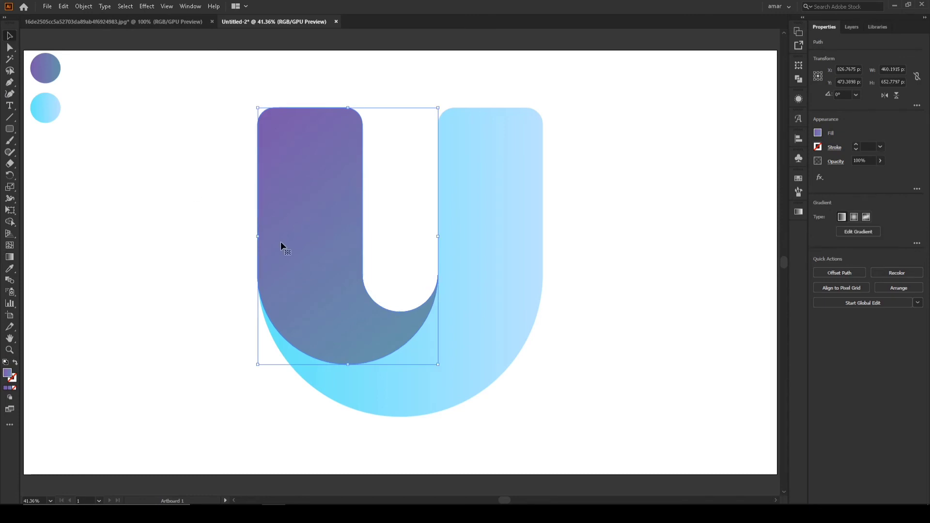
{"action": "left_click", "coordinate": [596, 310]}
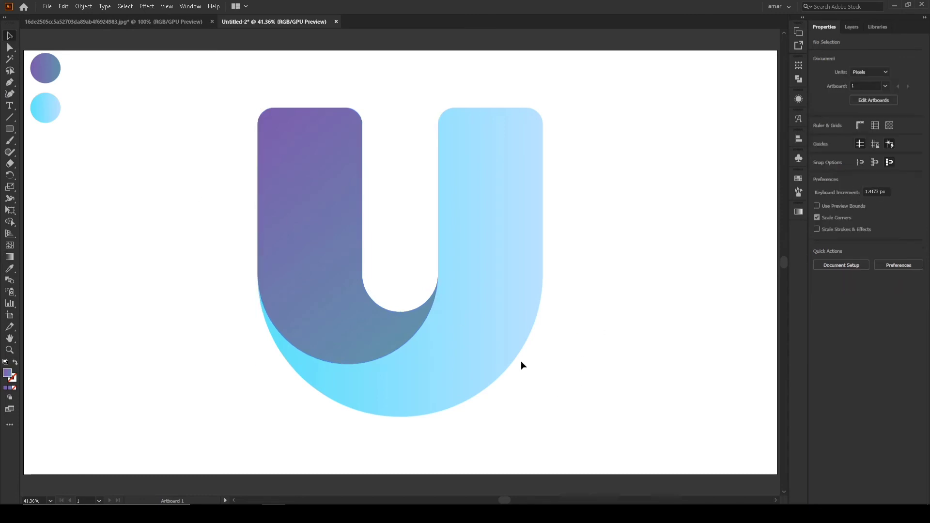
- Try a diagonal gradient on the light-blue shape, running from its lower-left curve to its upper-right edge
{"action": "left_click", "coordinate": [496, 336]}
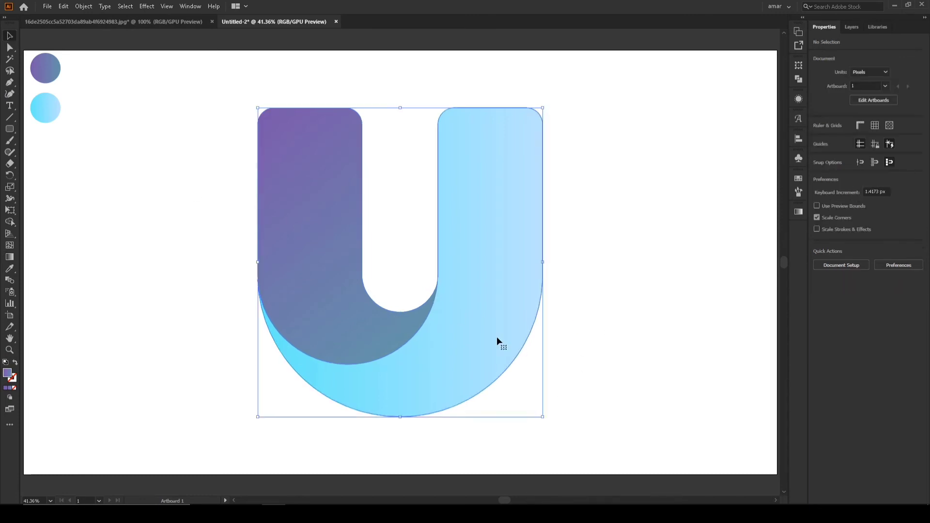
{"action": "left_click", "coordinate": [9, 258]}
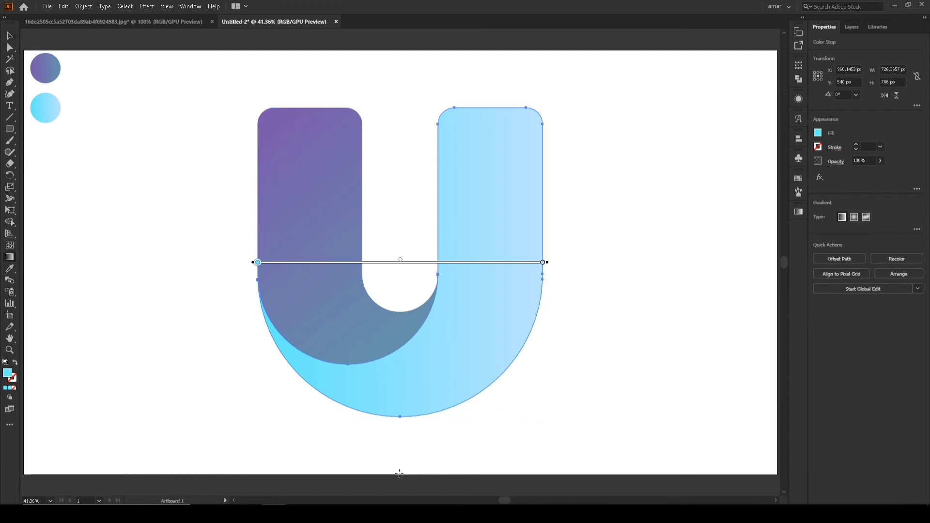
{"action": "left_click_drag", "start_coordinate": [336, 398], "coordinate": [542, 165]}
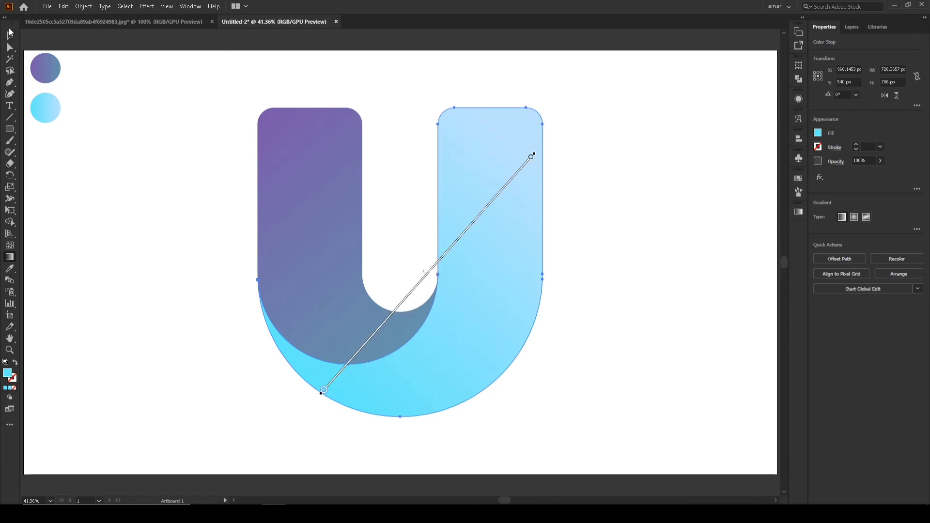
{"action": "left_click", "coordinate": [9, 37]}
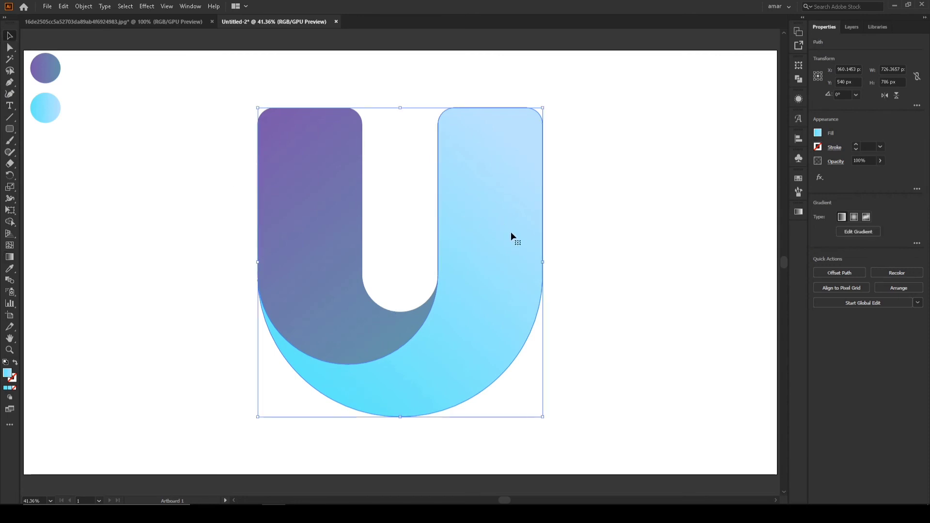
{"action": "left_click", "coordinate": [614, 251]}
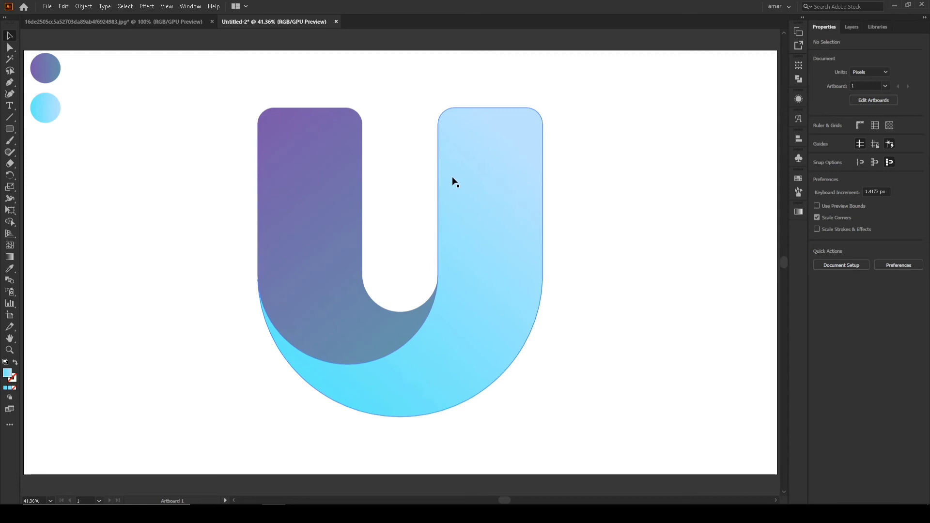
- Try a vertical gradient on the light-blue shape, running upward from just below its base
{"action": "left_click", "coordinate": [459, 319]}
{"action": "left_click", "coordinate": [9, 257]}
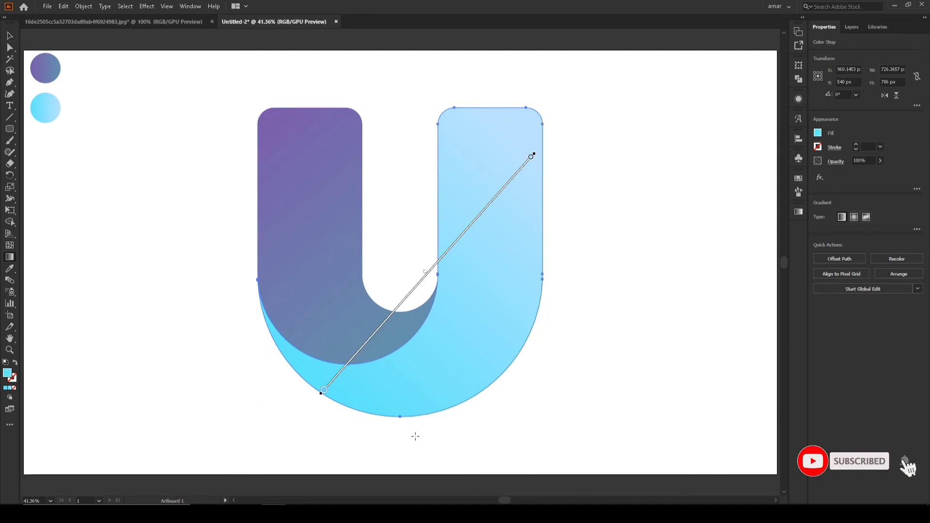
{"action": "left_click_drag", "start_coordinate": [415, 436], "coordinate": [420, 182]}
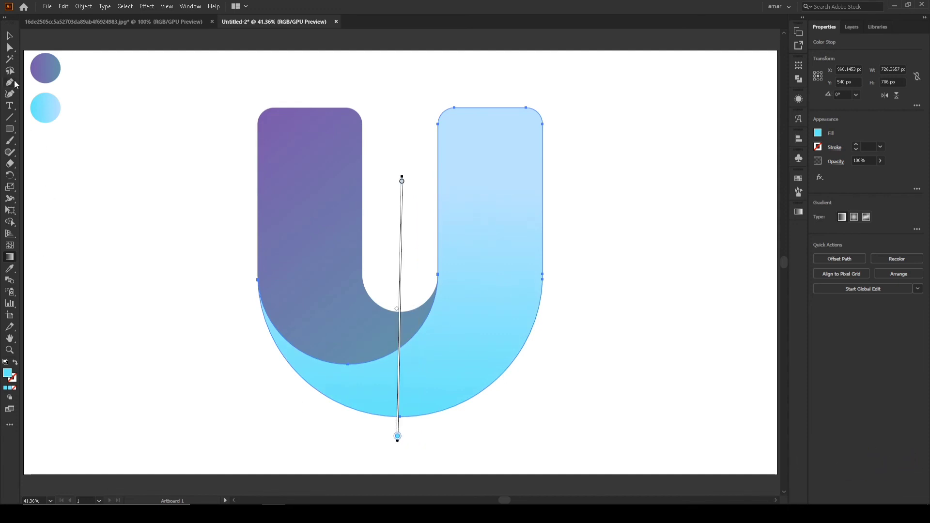
{"action": "left_click", "coordinate": [10, 35]}
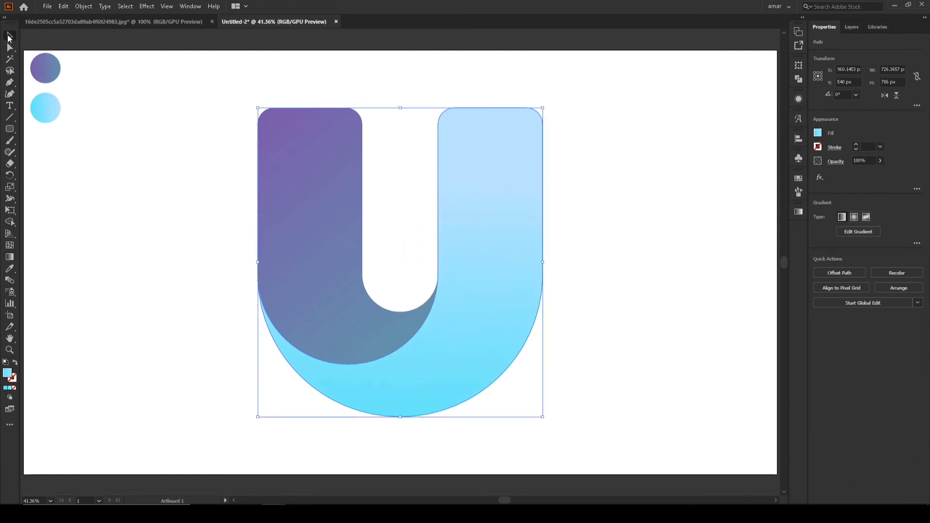
{"action": "left_click", "coordinate": [592, 270]}
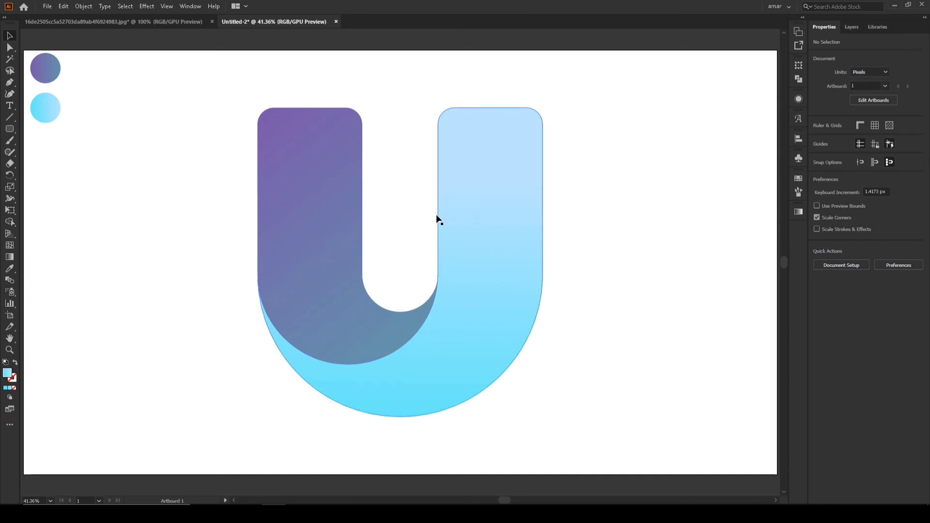
- Redirect the light-blue shape's gradient nearly horizontally, from just outside the U's left side to its right edge
{"action": "left_click", "coordinate": [450, 326]}
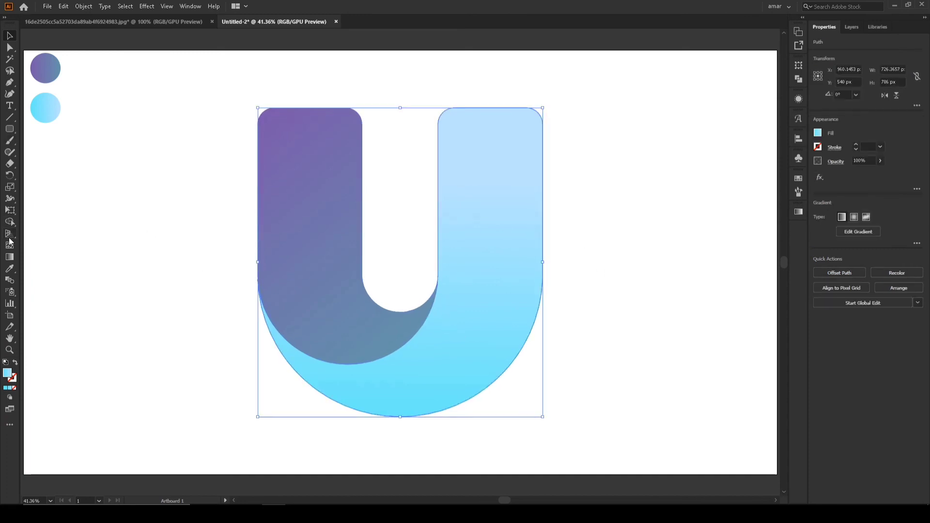
{"action": "left_click", "coordinate": [10, 257]}
{"action": "left_click_drag", "start_coordinate": [244, 239], "coordinate": [544, 262]}
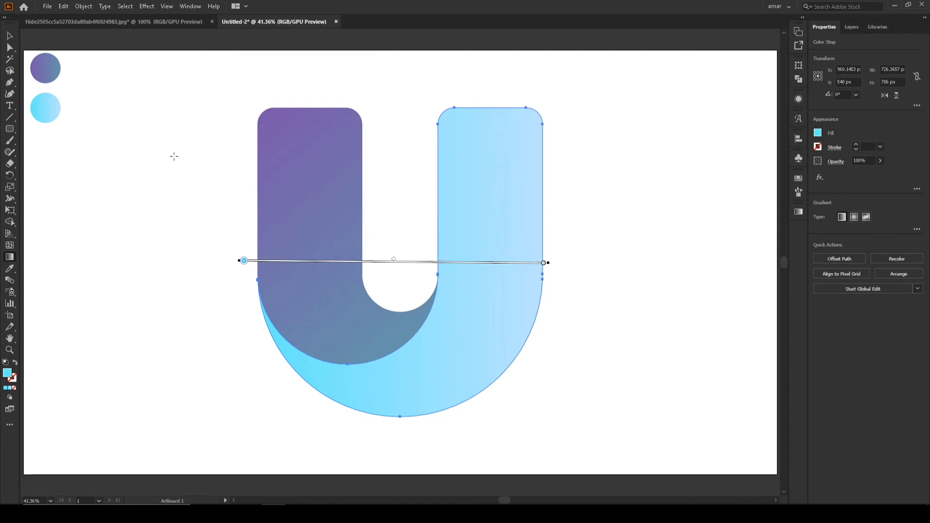
{"action": "left_click", "coordinate": [10, 36]}
{"action": "left_click", "coordinate": [668, 300]}
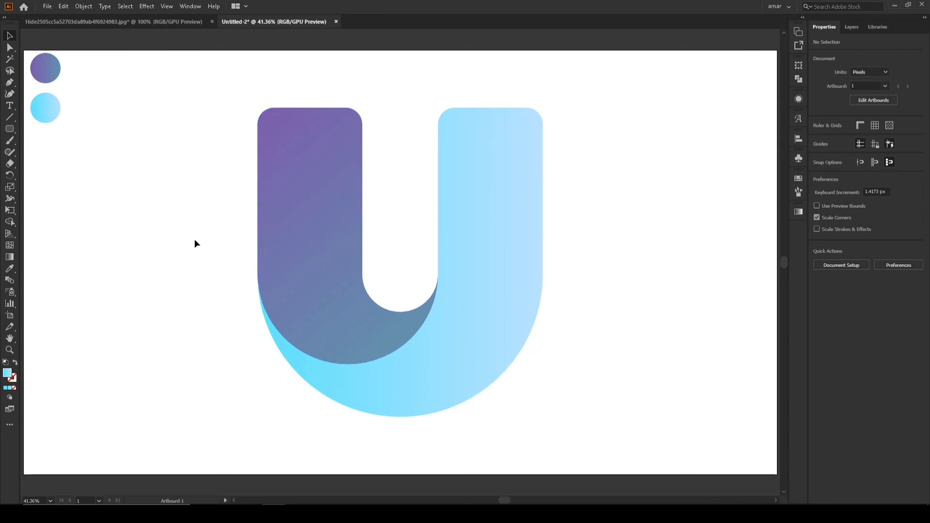
- Scale both U shapes down proportionally about their centre to about 514 by 556 px
{"action": "left_click_drag", "start_coordinate": [217, 75], "coordinate": [678, 472]}
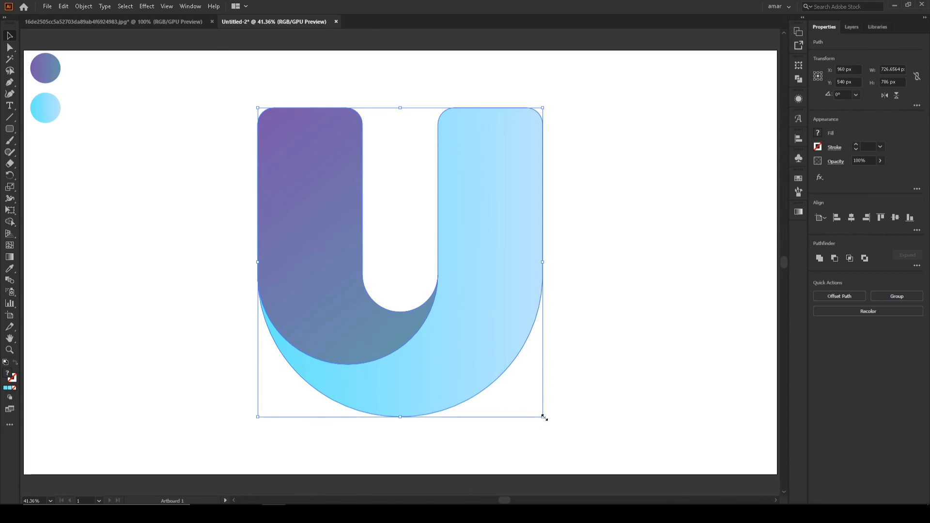
{"action": "left_click_drag", "start_coordinate": [544, 418], "coordinate": [502, 372]}
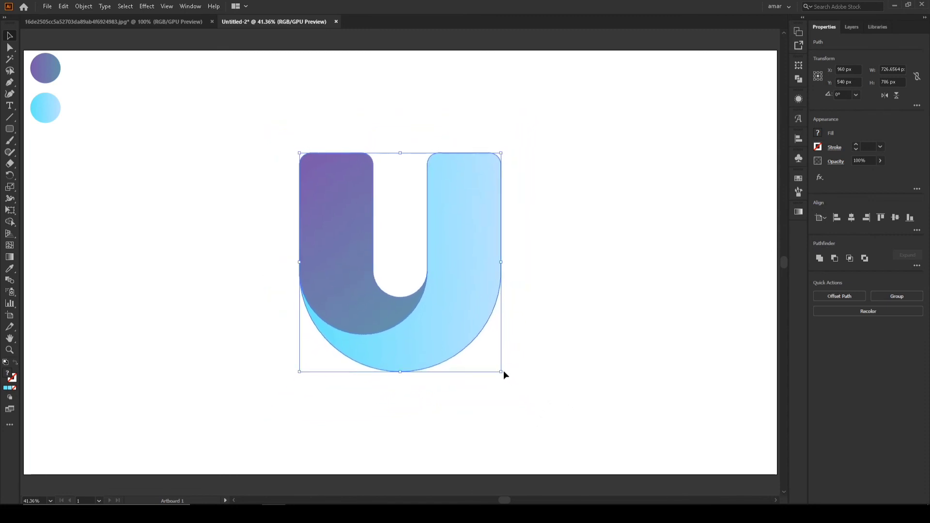
{"action": "left_click", "coordinate": [533, 395]}
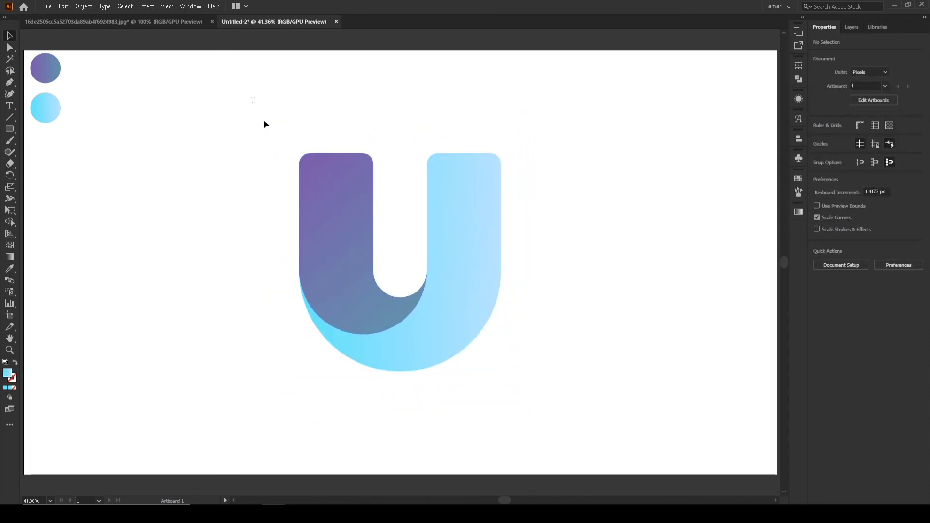
- Group the two gradient-filled shapes of the U and clear the selection
{"action": "left_click_drag", "start_coordinate": [264, 125], "coordinate": [579, 415]}
{"action": "key", "text": "a"}
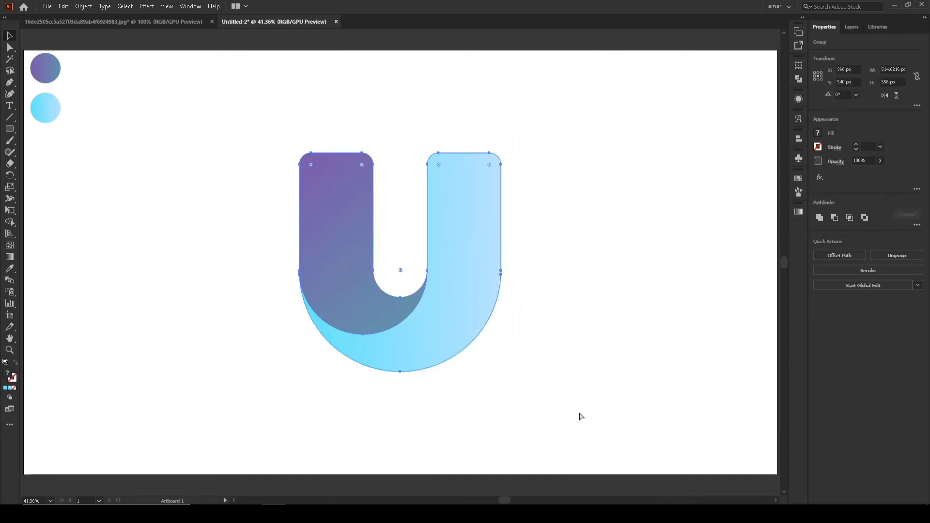
{"action": "key", "text": "v"}
{"action": "left_click", "coordinate": [557, 359]}
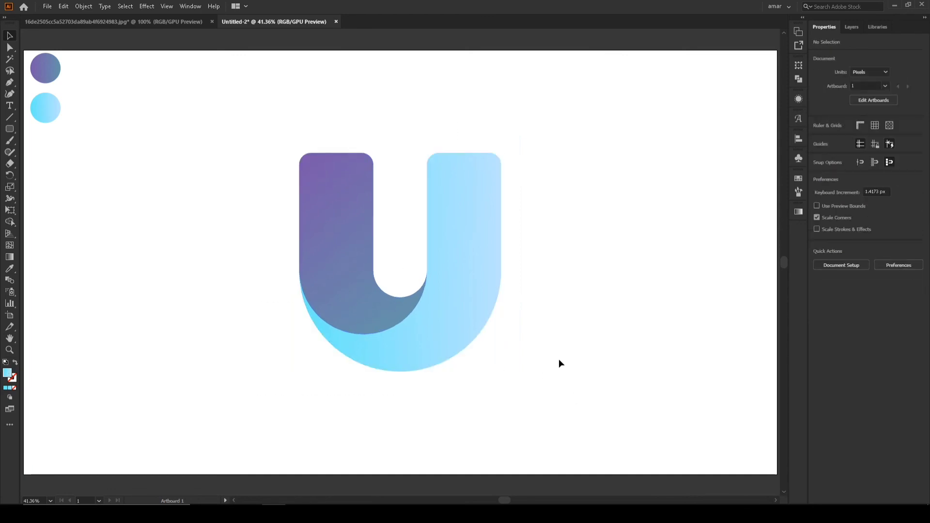